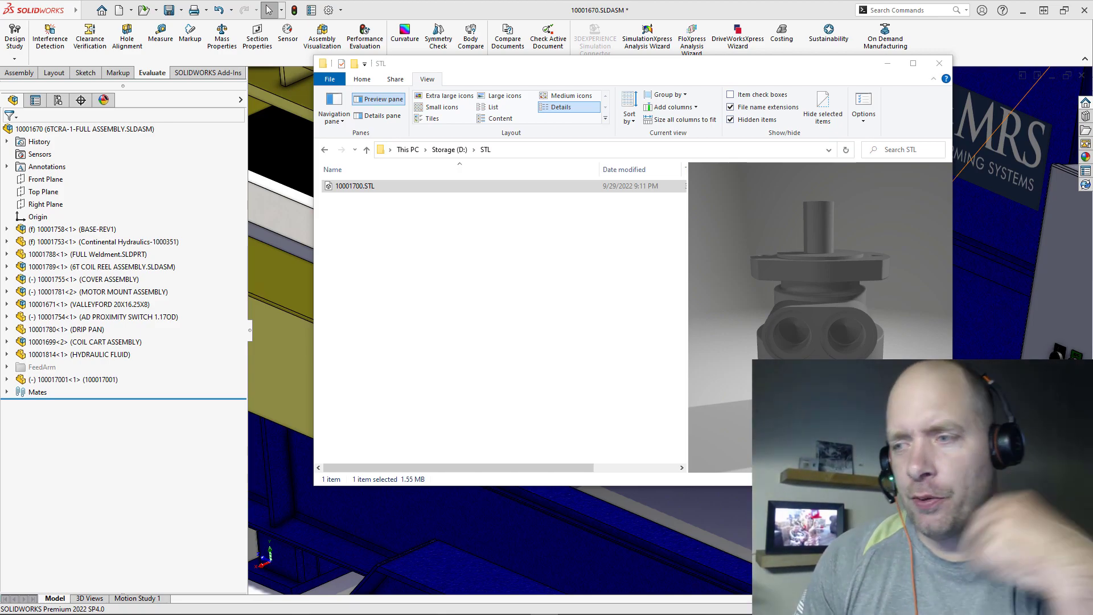
# Preview the 10001700.STL motor file in Explorer and rotate its thumbnail to inspect it.
pyautogui.click(435, 188)
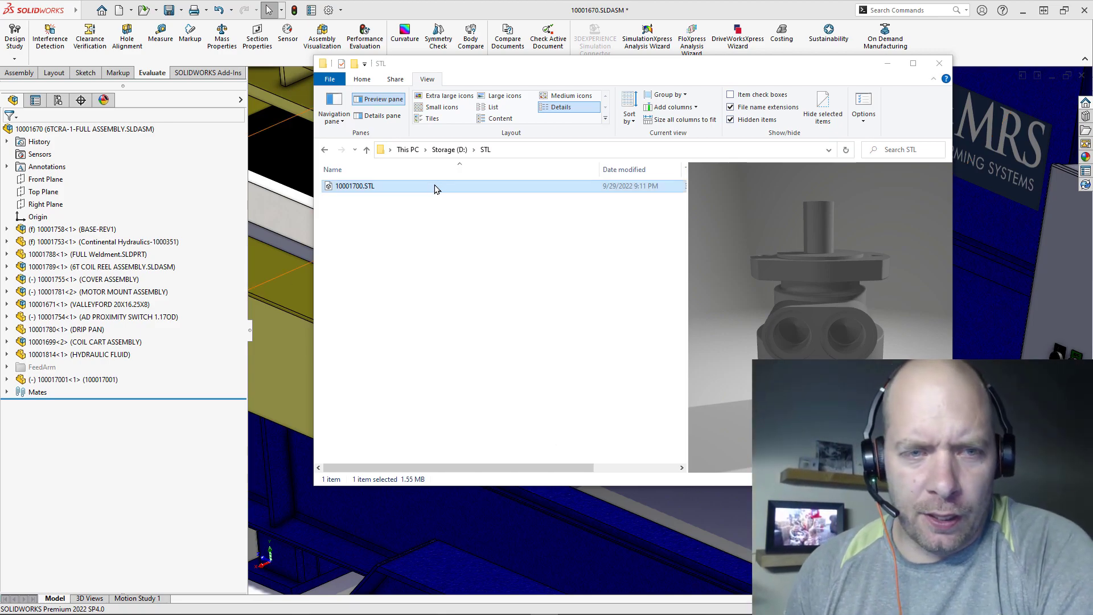
pyautogui.click(426, 229)
pyautogui.click(362, 189)
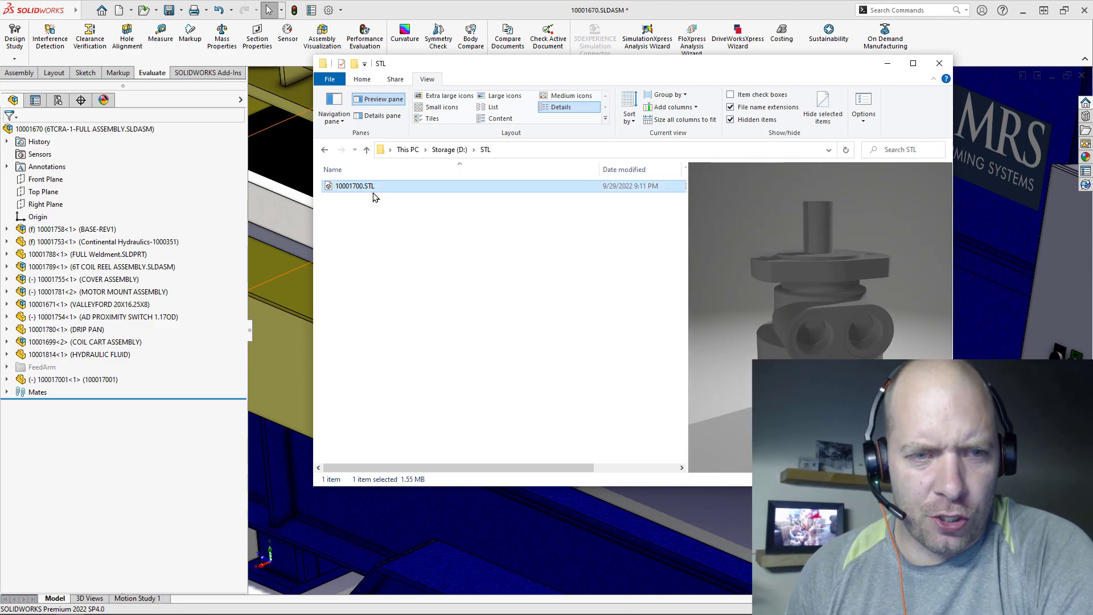
pyautogui.moveTo(801, 317); pyautogui.dragTo(774, 307)
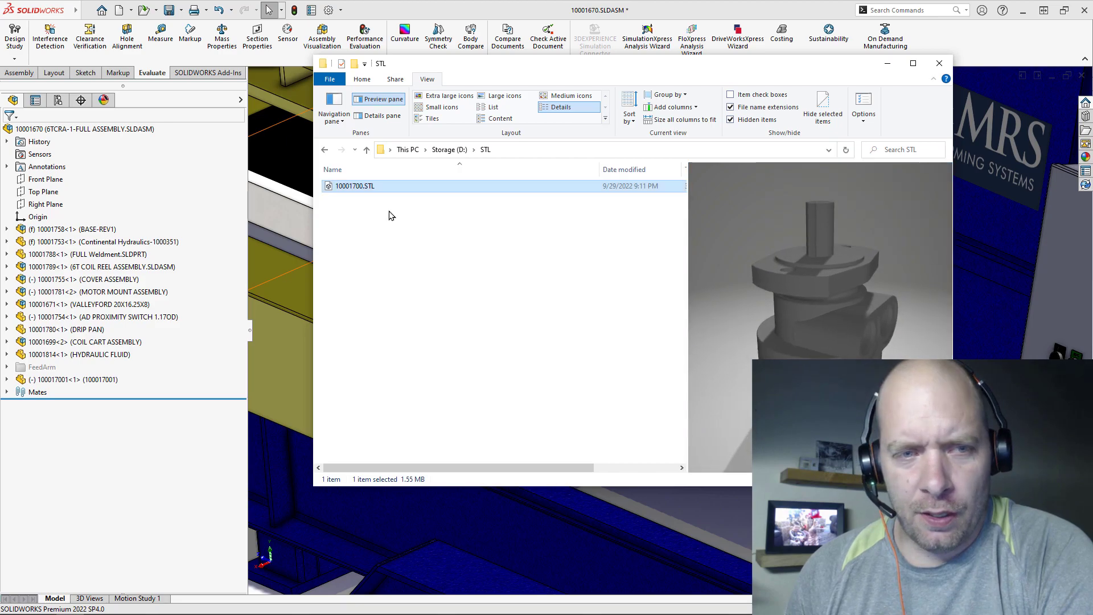
pyautogui.rightClick(385, 189)
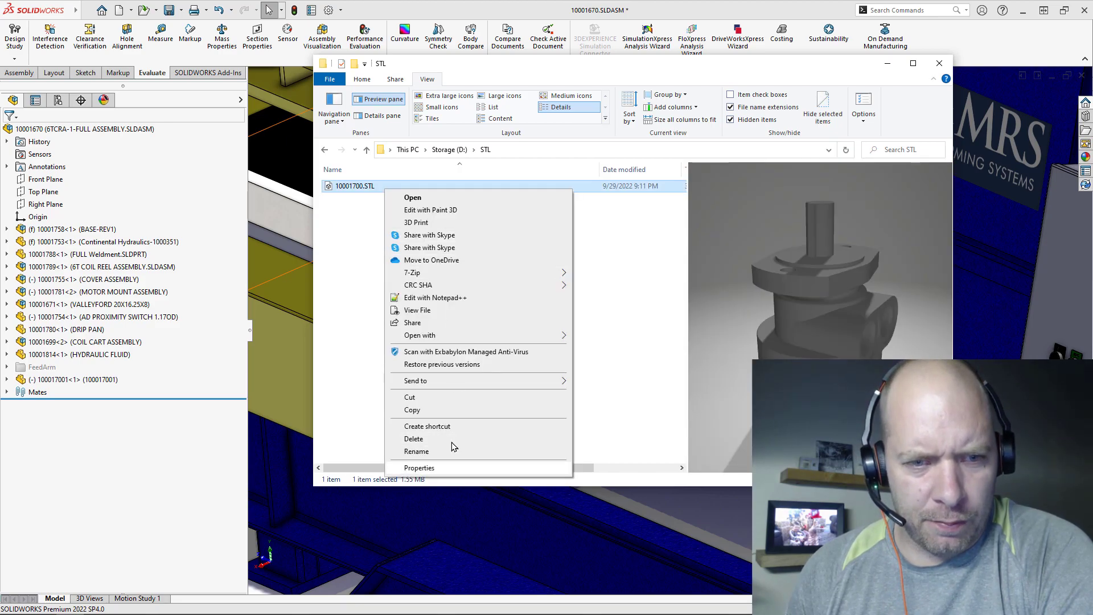
pyautogui.moveTo(478, 336)
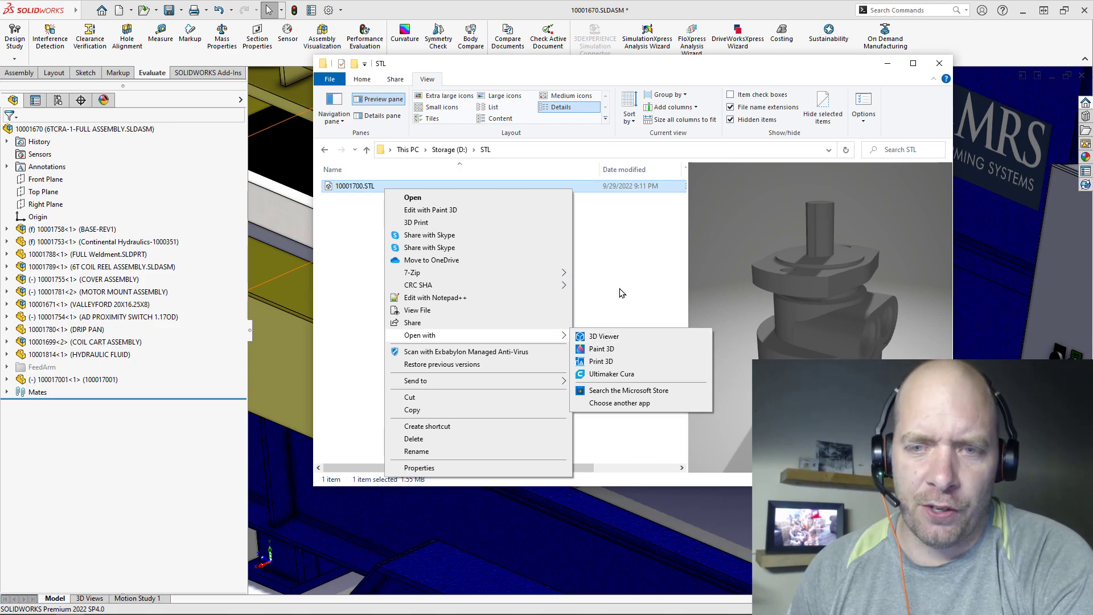
pyautogui.click(764, 298)
pyautogui.click(548, 189)
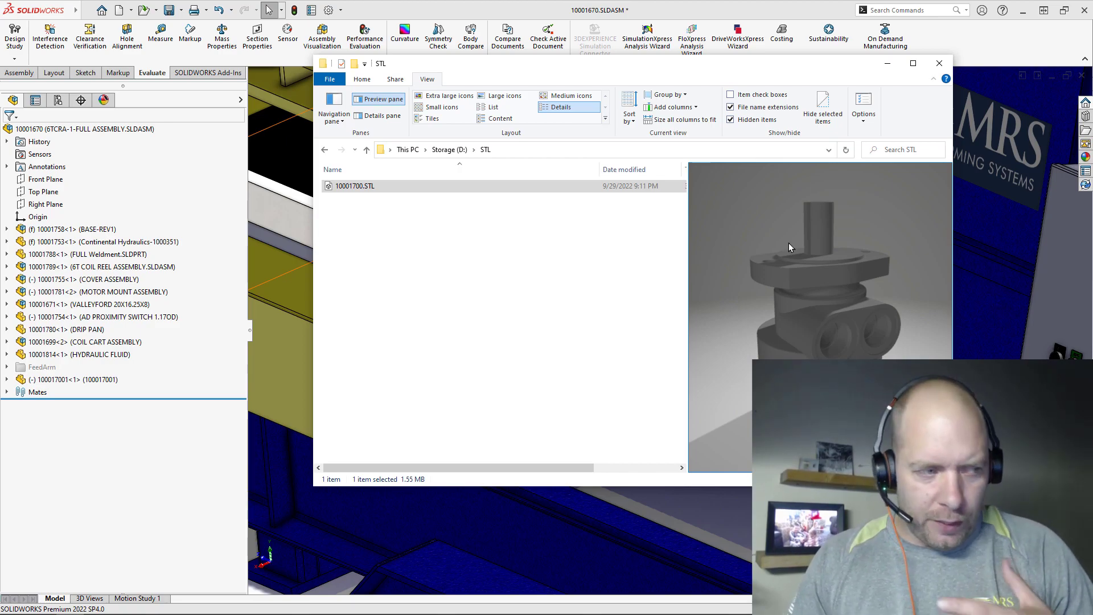
pyautogui.moveTo(860, 330); pyautogui.dragTo(925, 330)
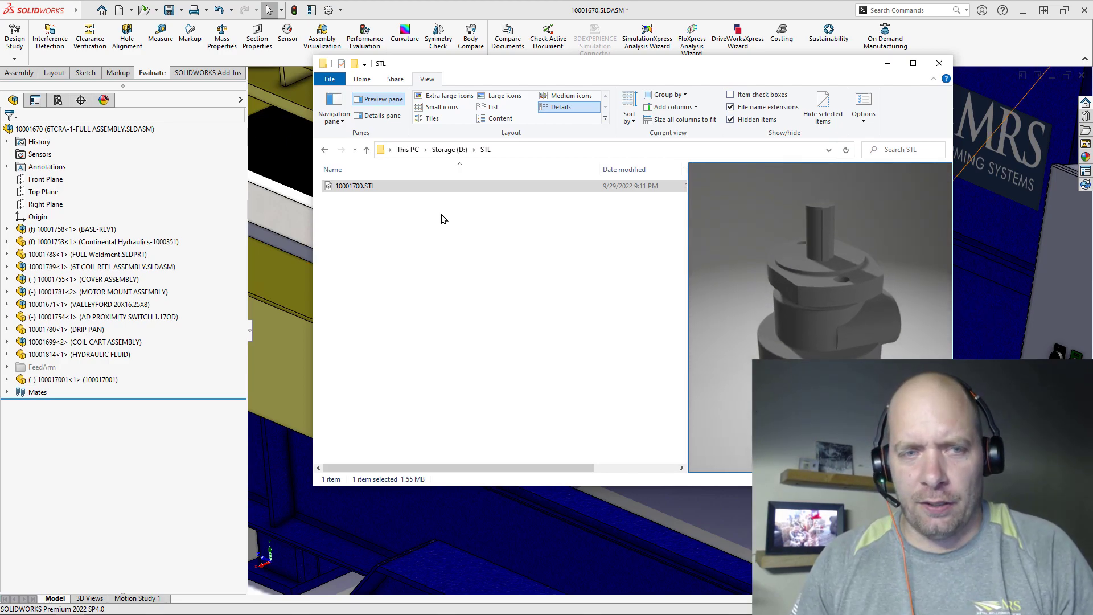
# Drag 10001700.STL into SOLIDWORKS to open the motor as a mesh part.
pyautogui.click(412, 189)
pyautogui.moveTo(412, 189); pyautogui.dragTo(340, 291)
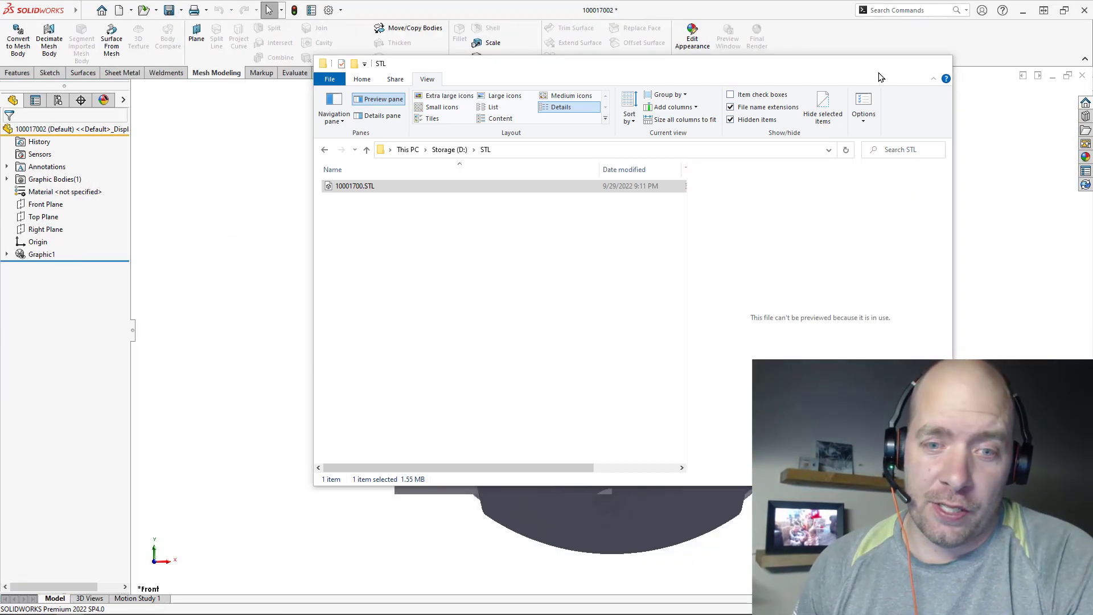
pyautogui.scroll(3, 600, 268)
pyautogui.moveTo(600, 269); pyautogui.dragTo(685, 353, button='middle')
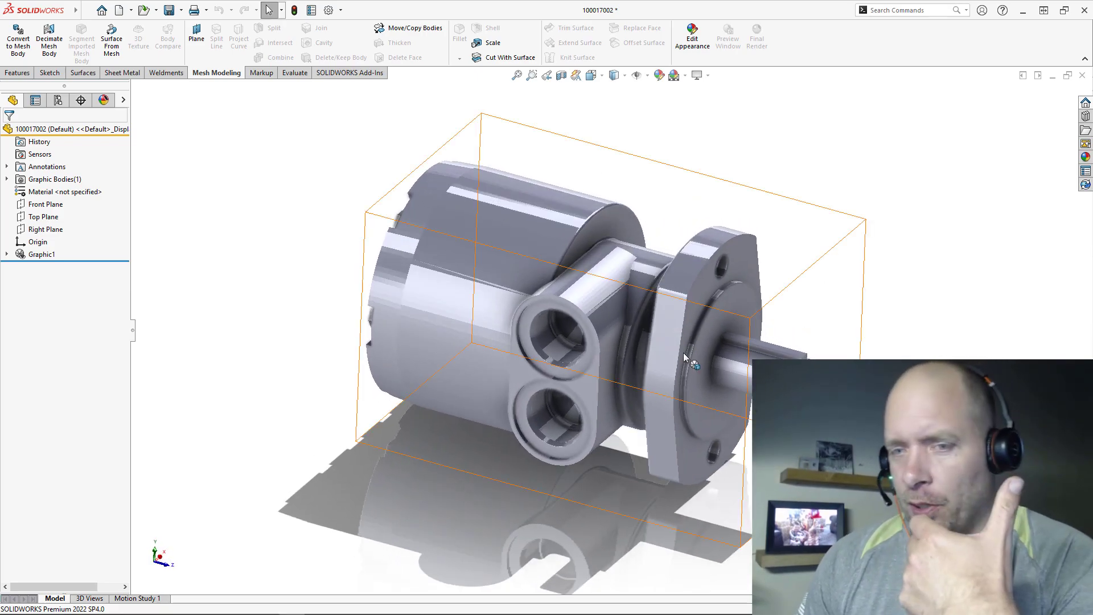
# Assign Plain Carbon Steel as the motor part's material.
pyautogui.rightClick(84, 192)
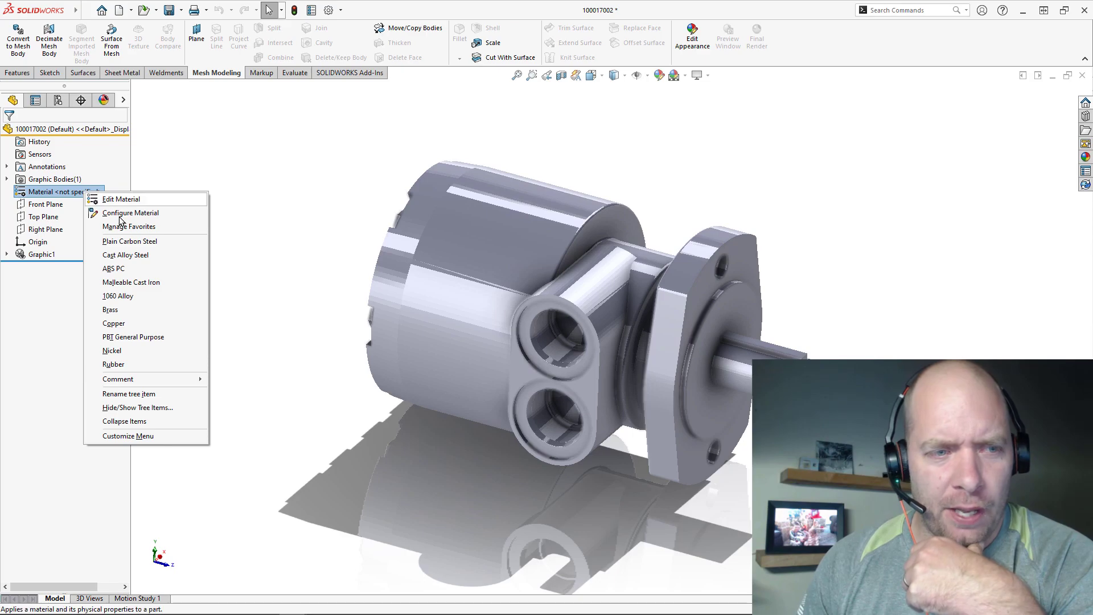
pyautogui.click(124, 241)
pyautogui.press('f')
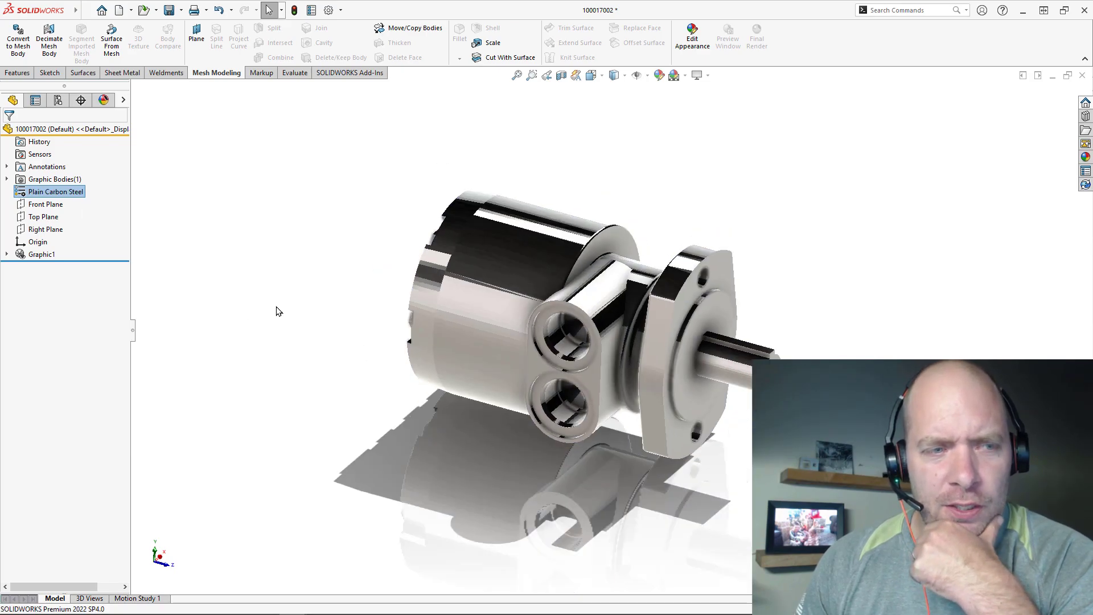
pyautogui.click(288, 75)
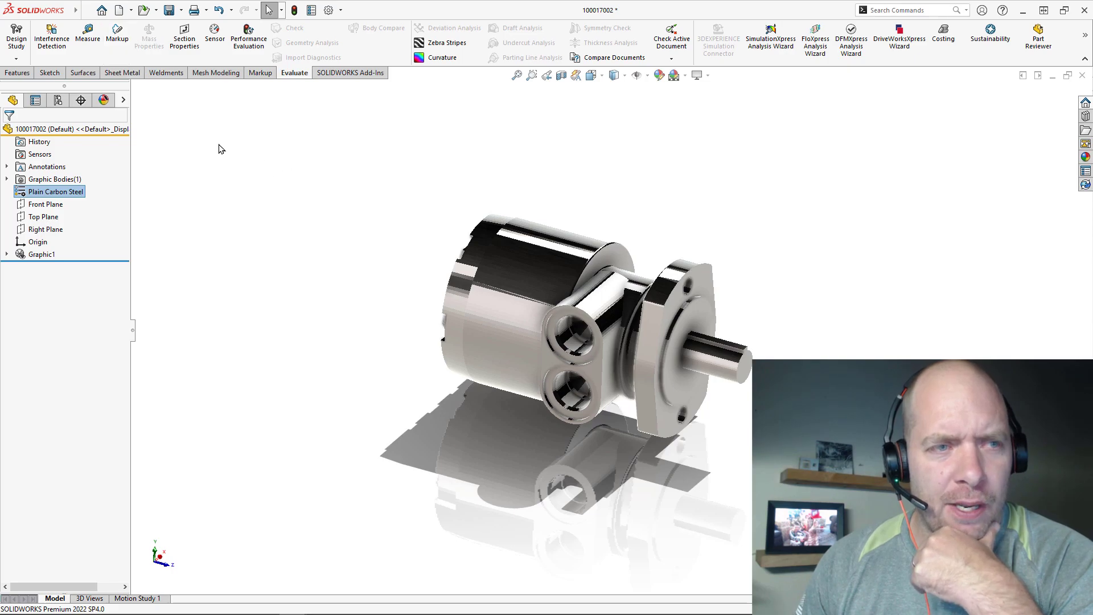
pyautogui.click(20, 75)
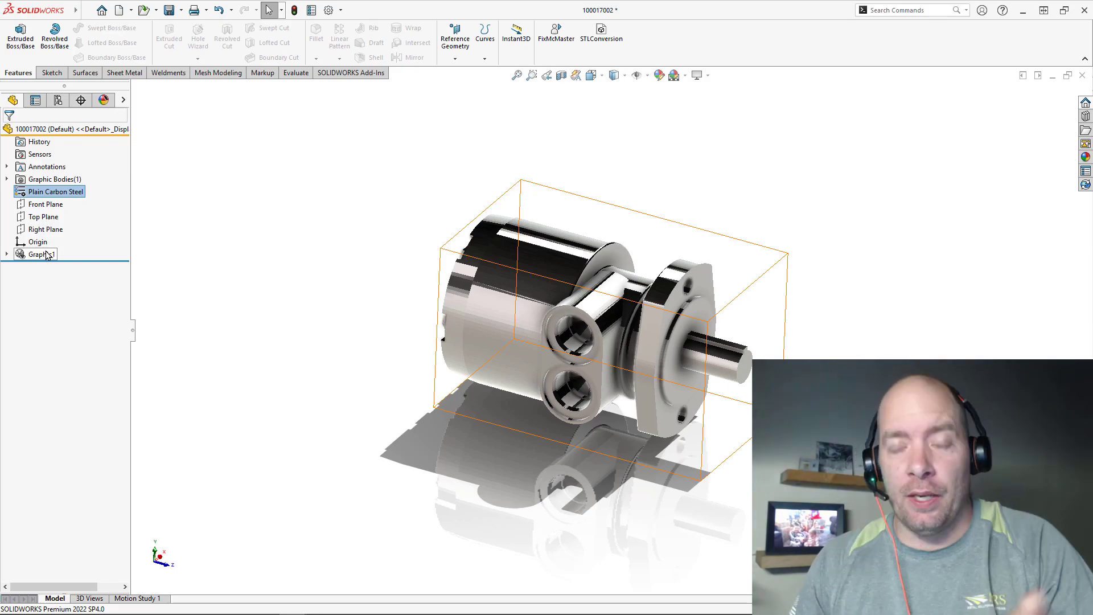
pyautogui.scroll(3, 672, 319)
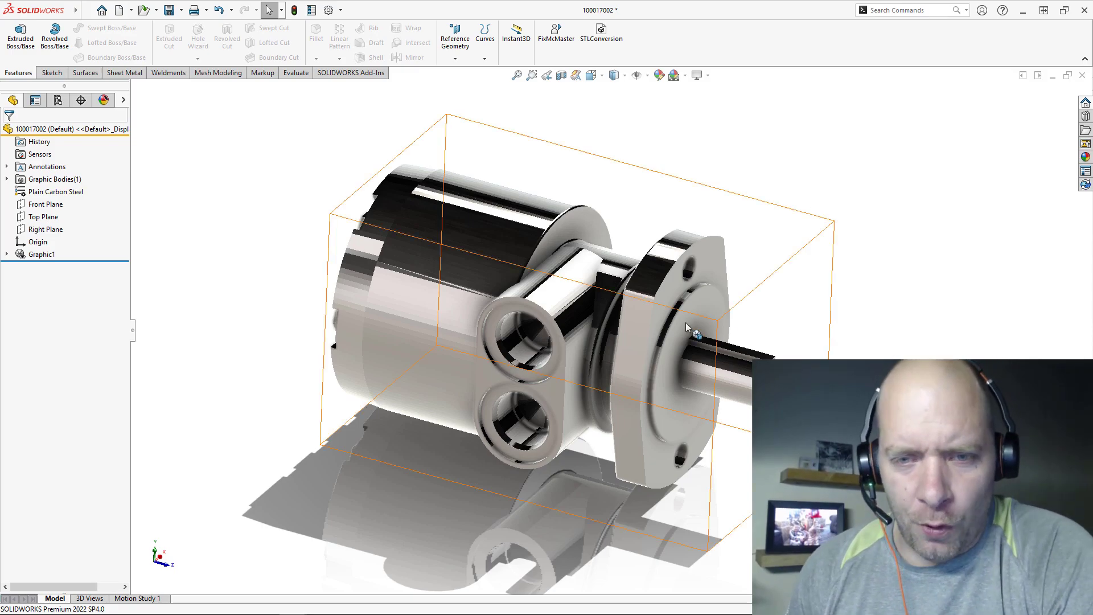
pyautogui.scroll(2, 867, 330)
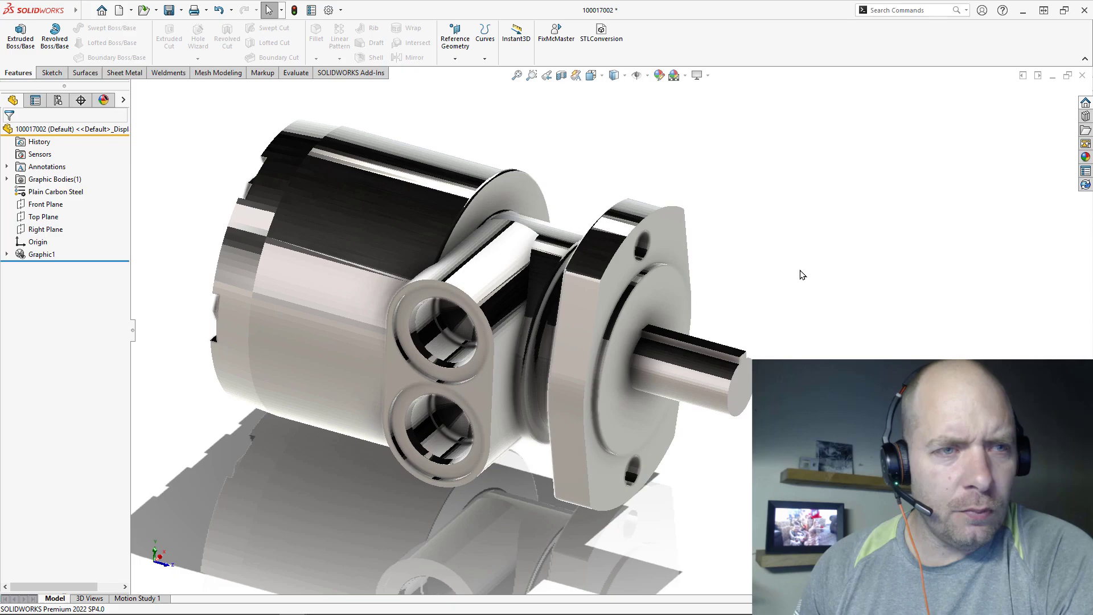
pyautogui.click(216, 74)
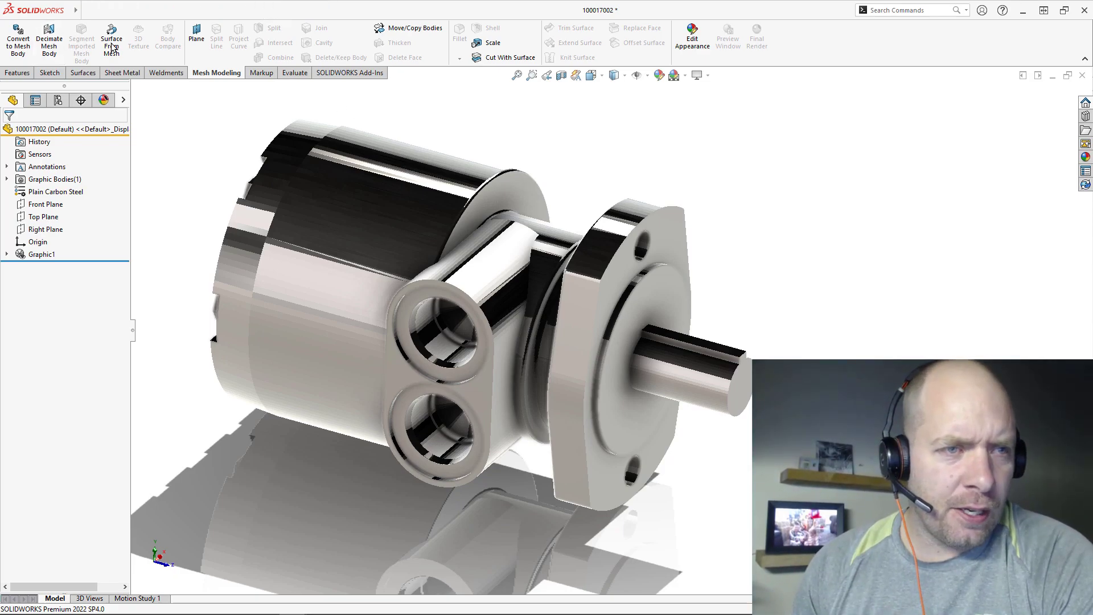
pyautogui.rightClick(196, 79)
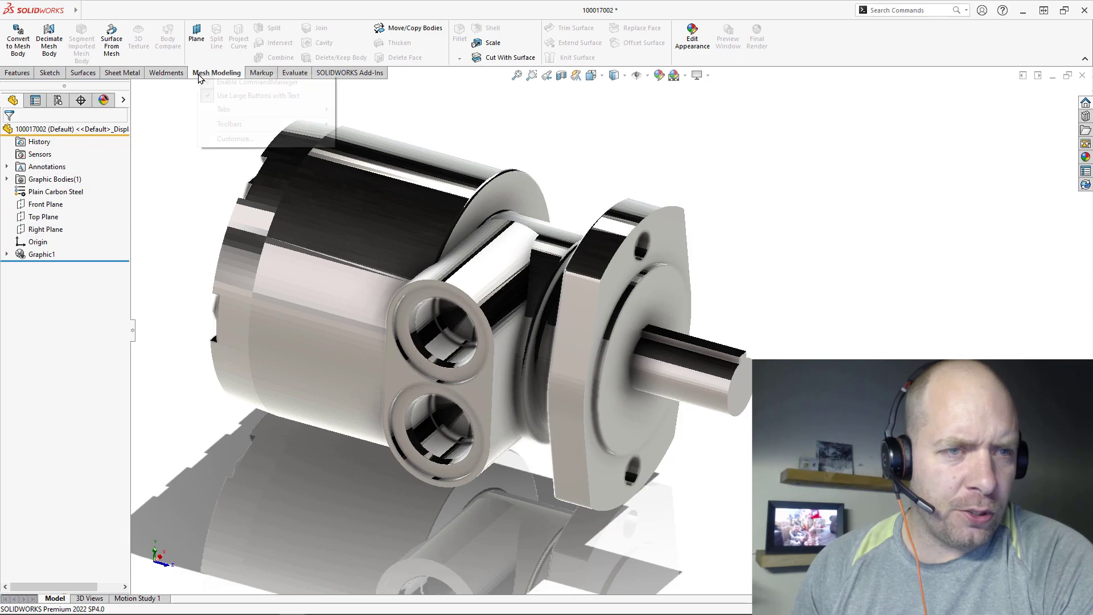
pyautogui.moveTo(259, 111)
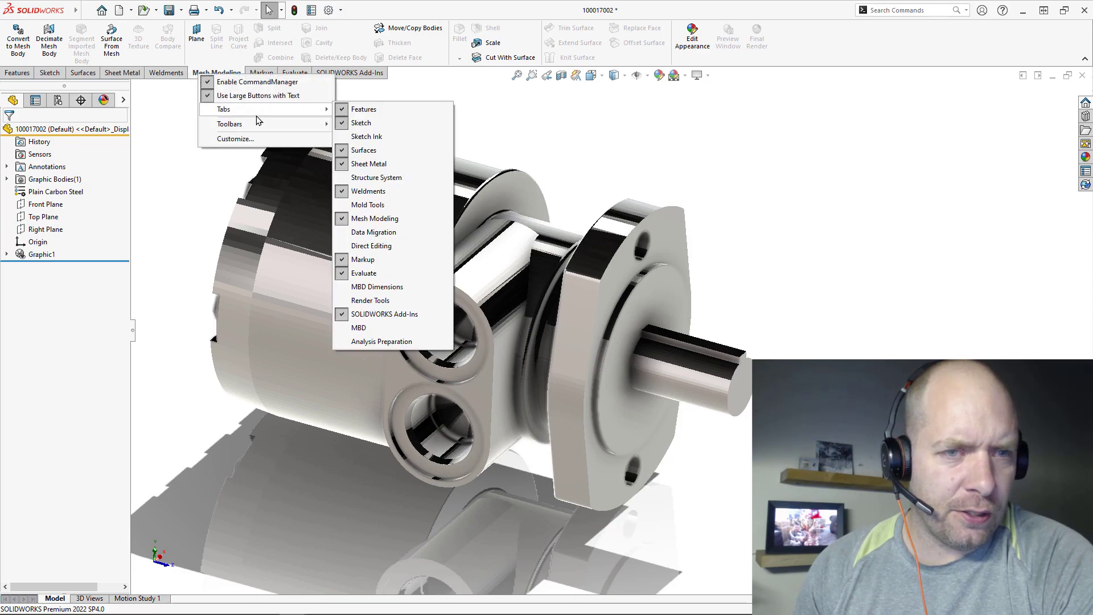
pyautogui.click(586, 123)
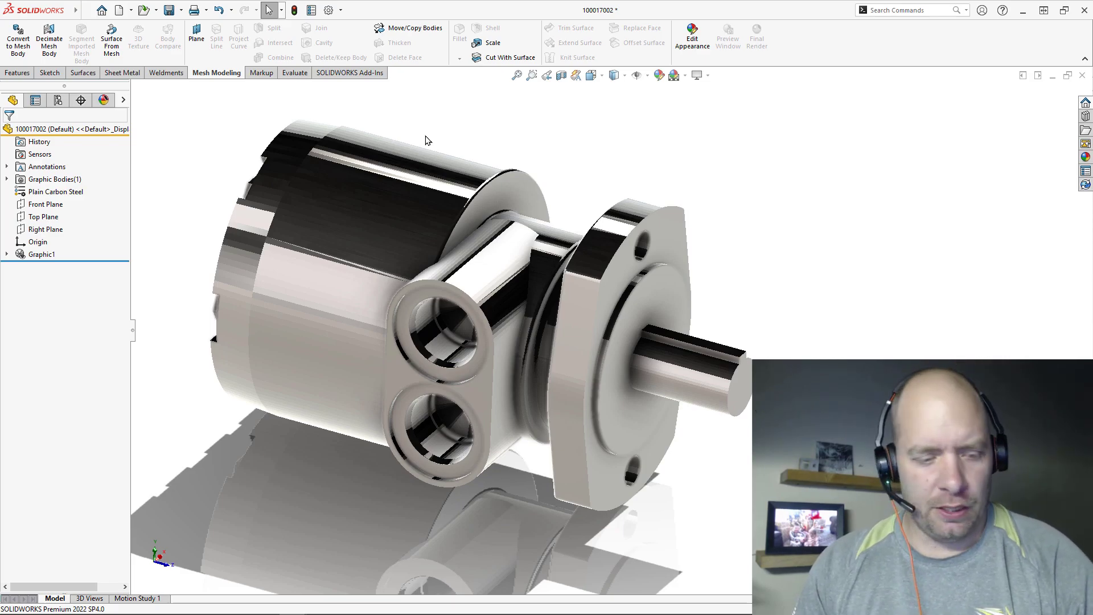
# Start Surface From Mesh with the Cylinder type and paint-select the motor shaft facets.
pyautogui.click(112, 43)
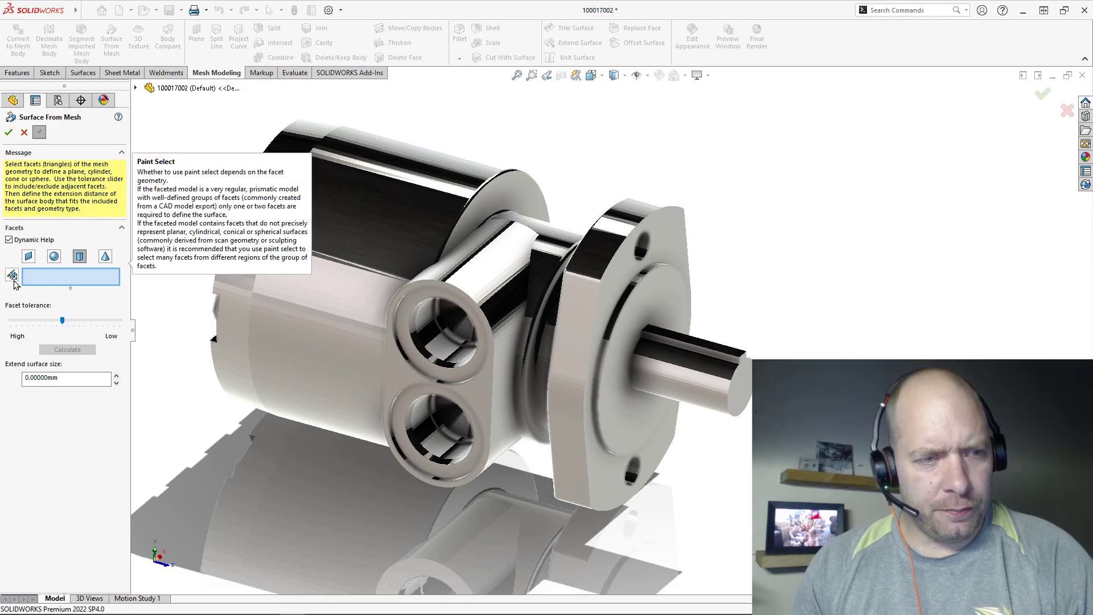
pyautogui.click(81, 258)
pyautogui.scroll(-4, 717, 413)
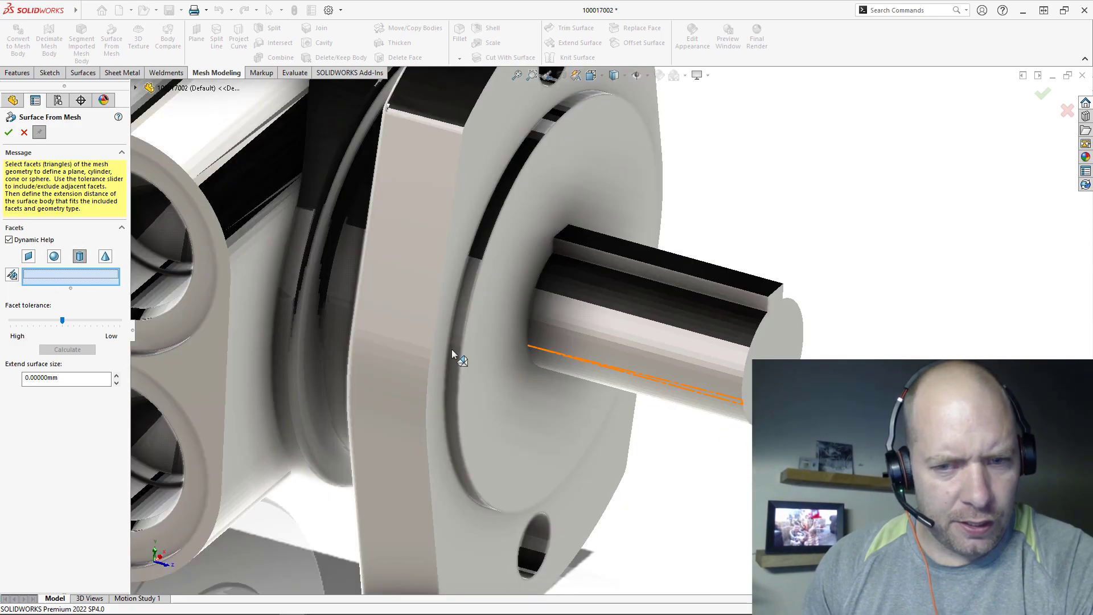
pyautogui.click(12, 277)
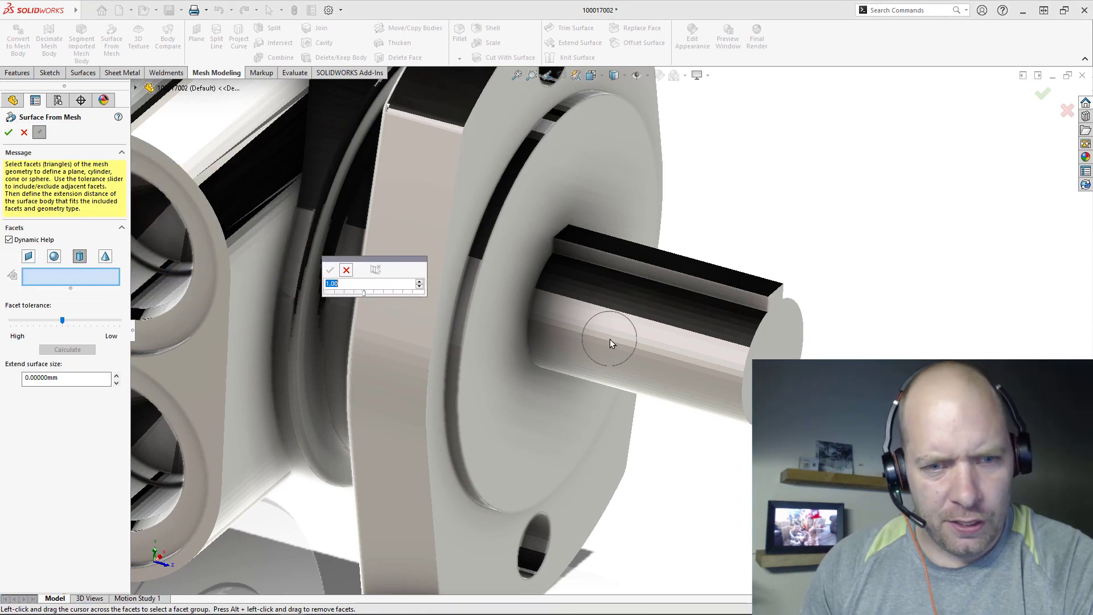
pyautogui.scroll(-3, 654, 326)
pyautogui.moveTo(658, 271)
pyautogui.mouseDown()
pyautogui.moveTo(634, 346)
pyautogui.moveTo(645, 380)
pyautogui.mouseUp()
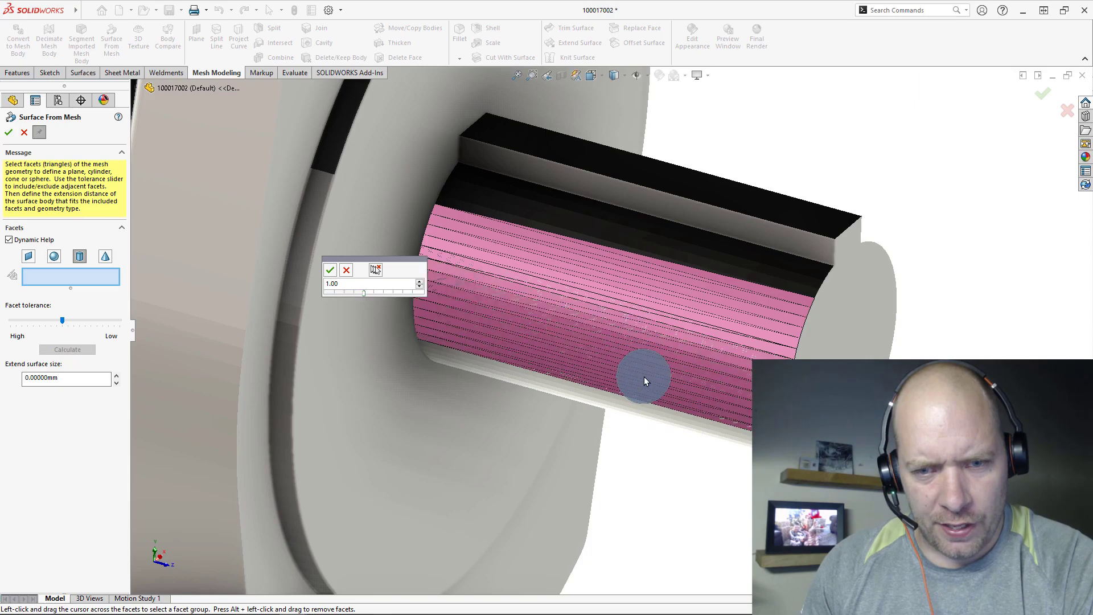
# Calculate the fitted cylinder from the shaft facet group and accept it.
pyautogui.click(330, 271)
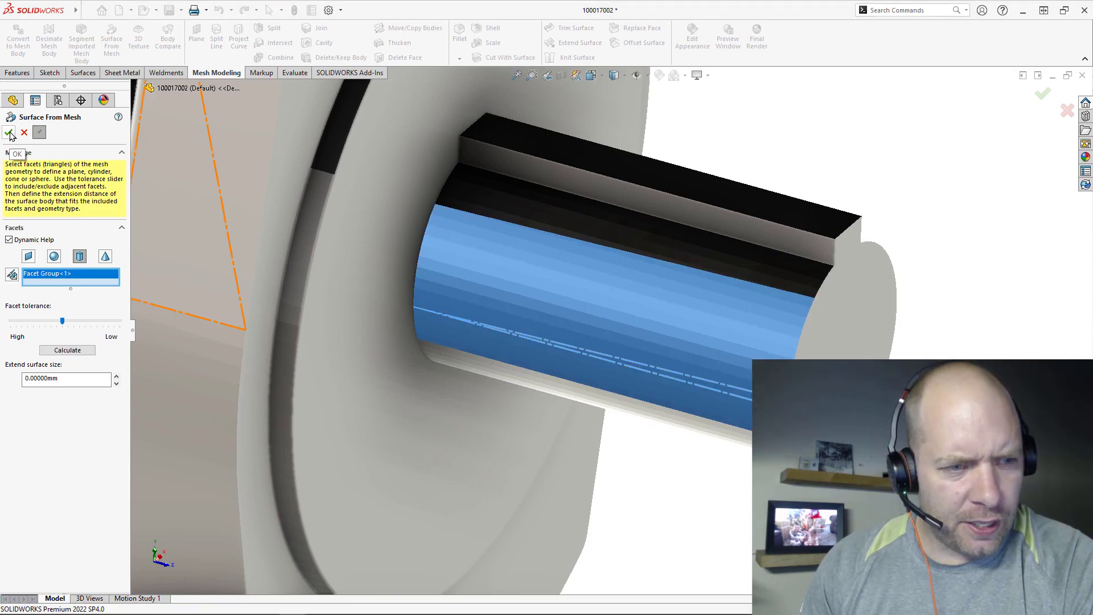
pyautogui.click(67, 350)
pyautogui.moveTo(603, 317); pyautogui.dragTo(515, 296, button='middle')
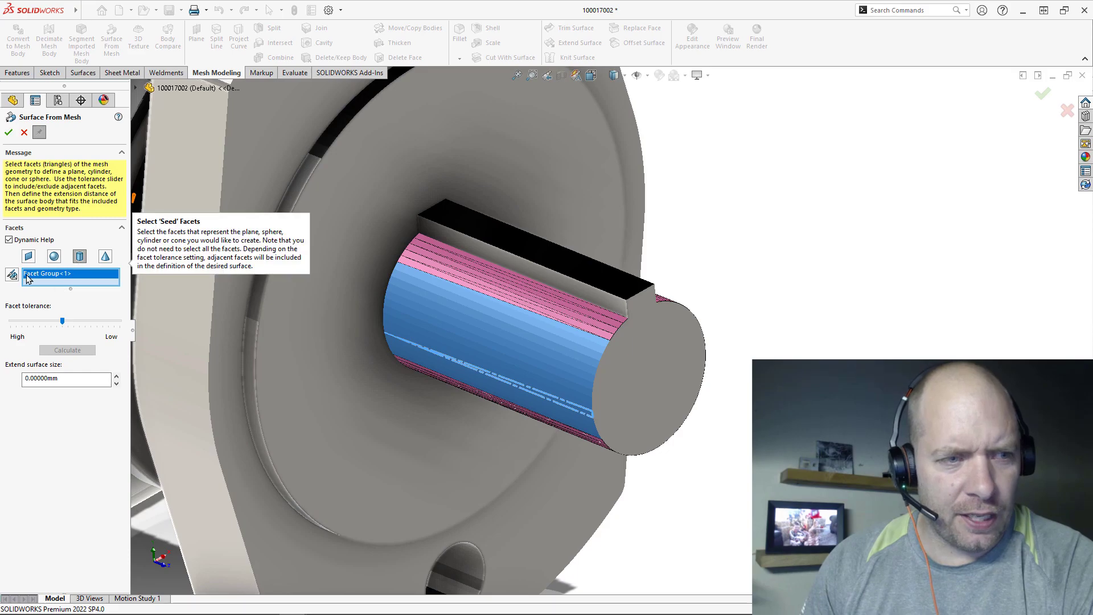
pyautogui.click(8, 135)
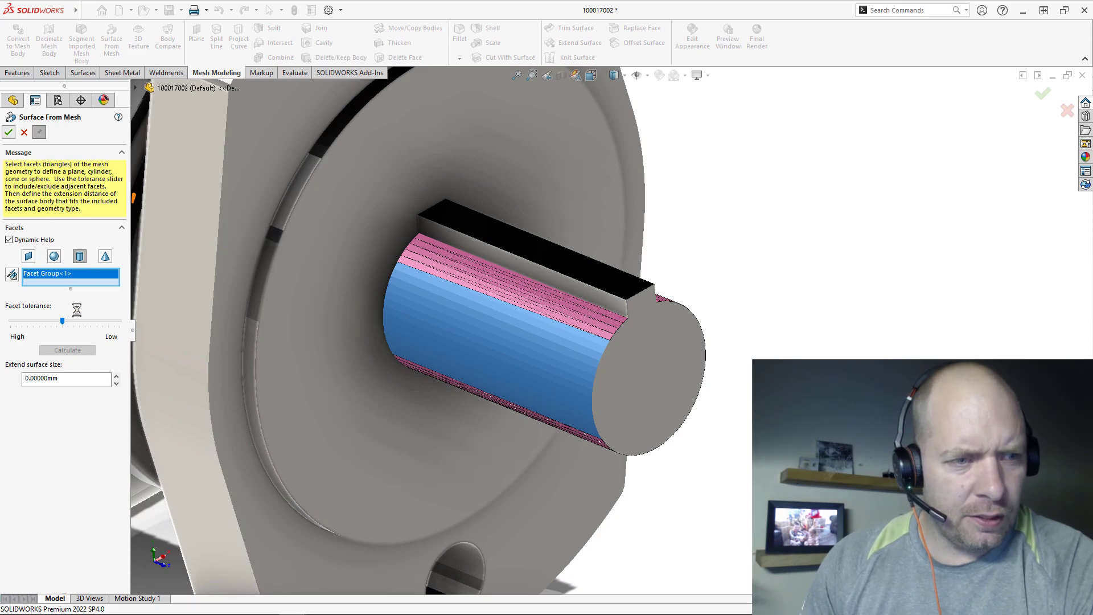
pyautogui.moveTo(433, 319); pyautogui.dragTo(491, 316, button='middle')
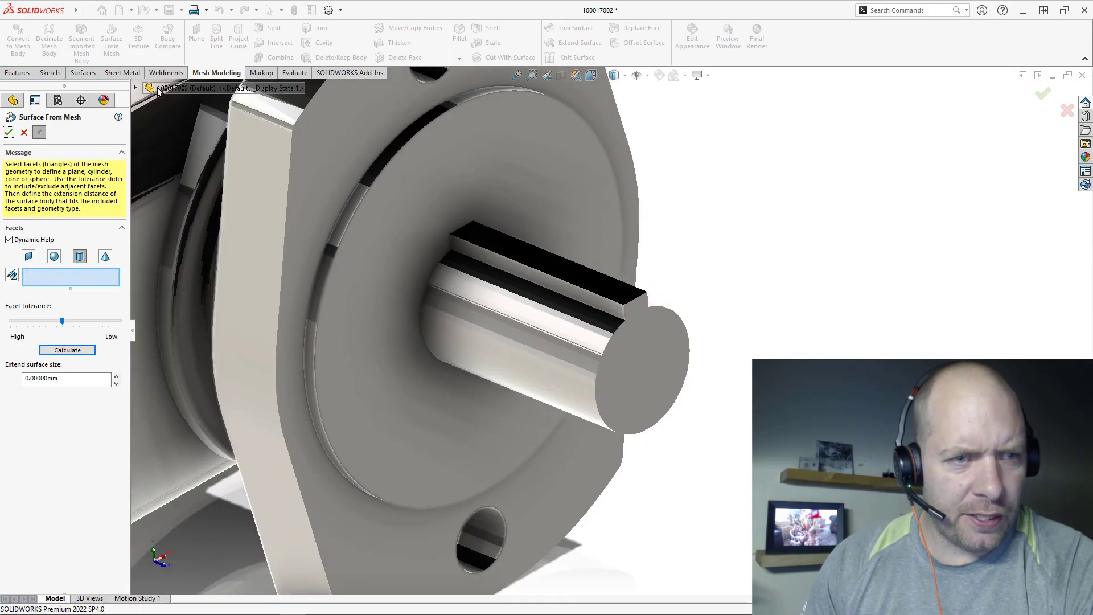
# Fit a second mesh surface to the flange face facet group and accept it.
pyautogui.press('f')
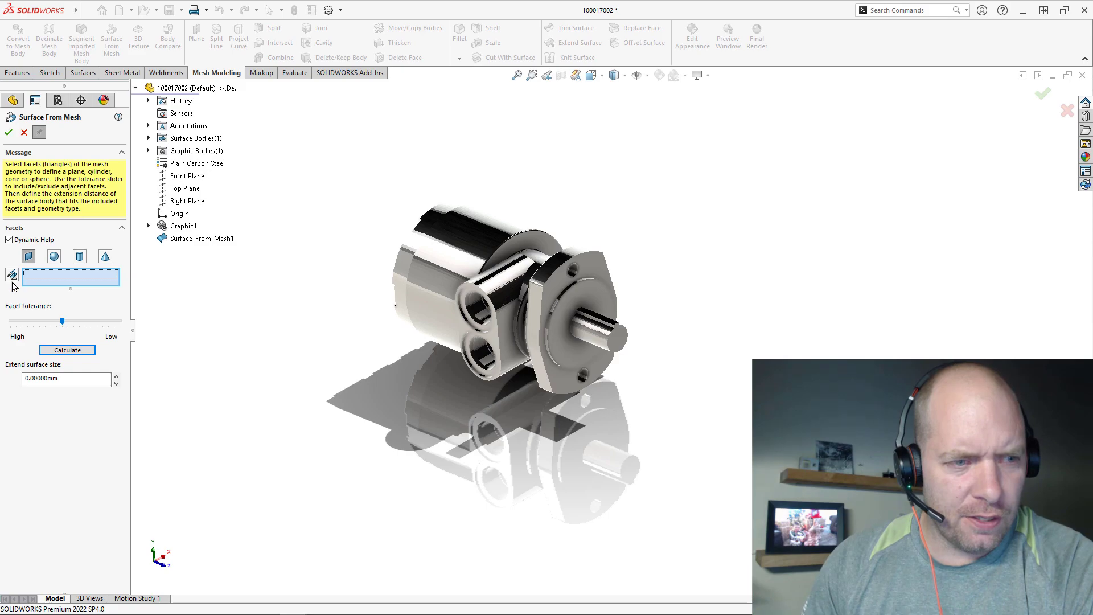
pyautogui.scroll(-5, 627, 330)
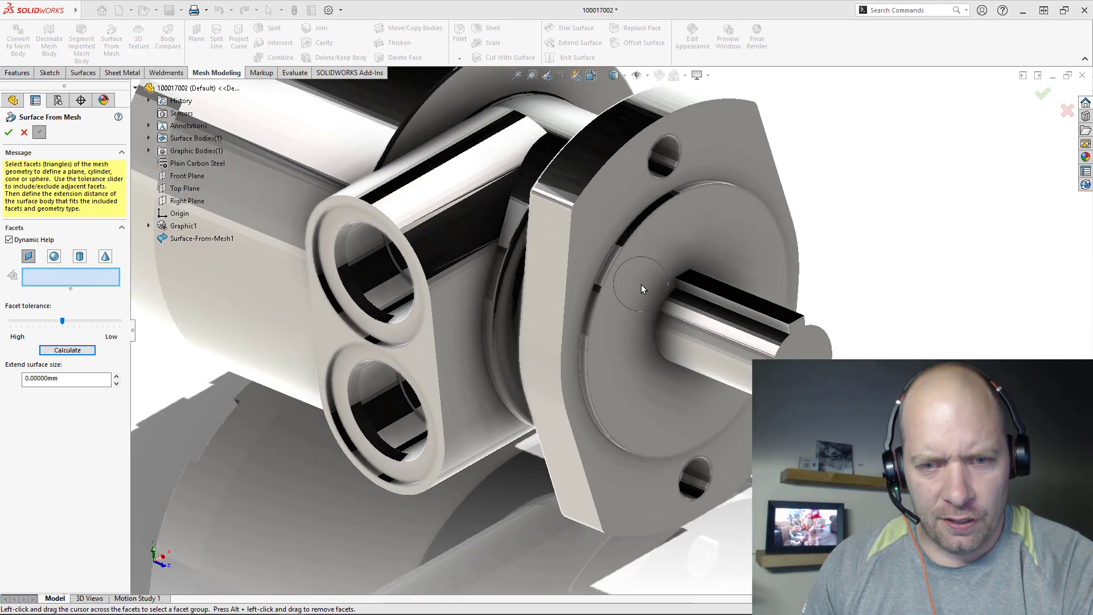
pyautogui.moveTo(641, 288); pyautogui.dragTo(631, 361)
pyautogui.click(69, 349)
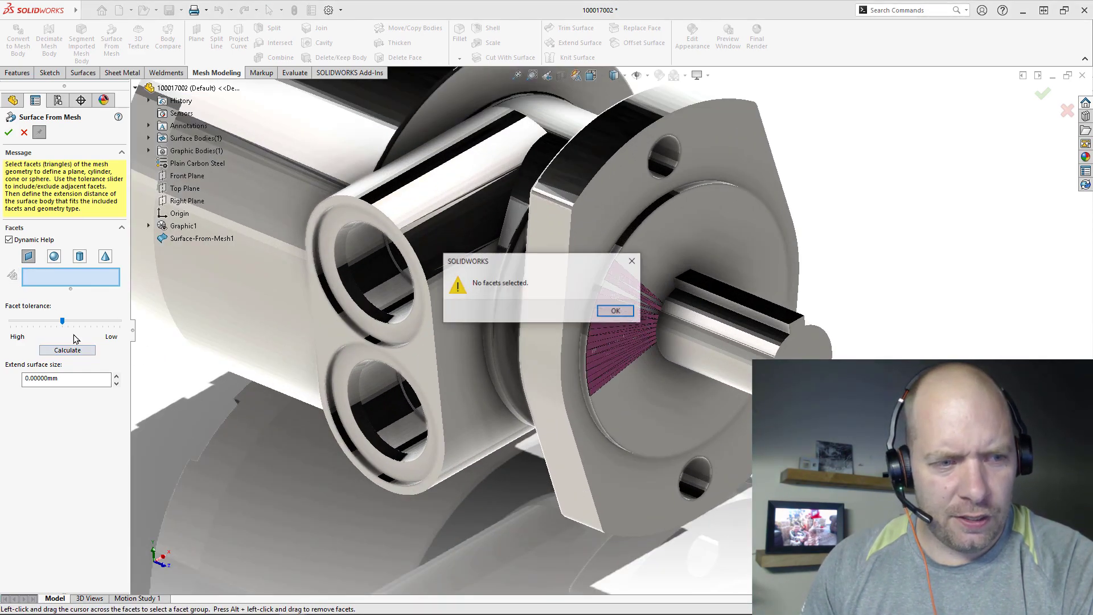
pyautogui.click(615, 310)
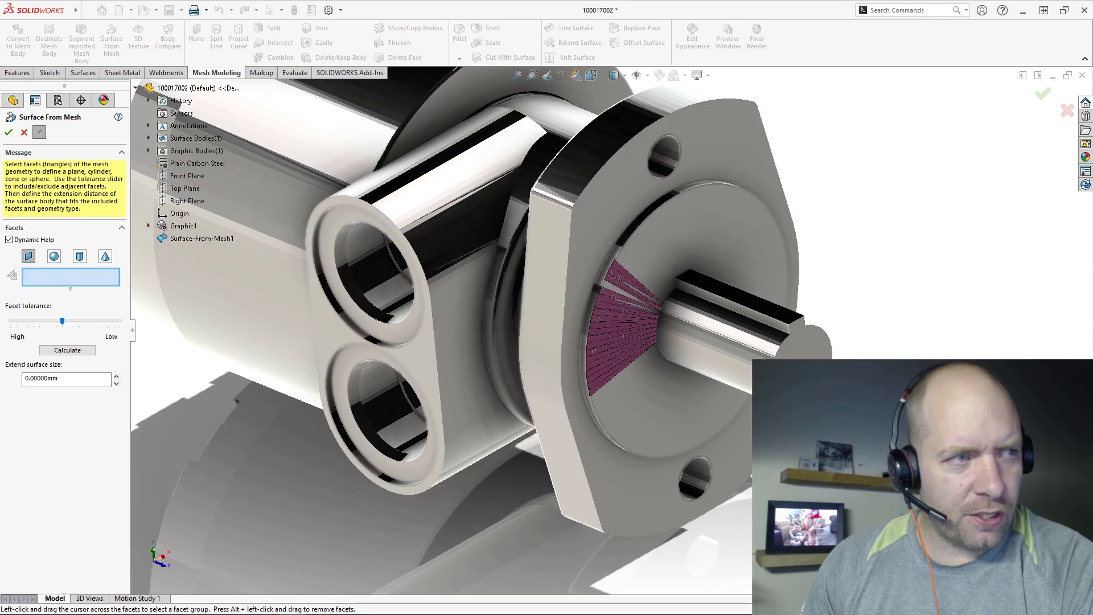
pyautogui.click(367, 268)
pyautogui.click(337, 277)
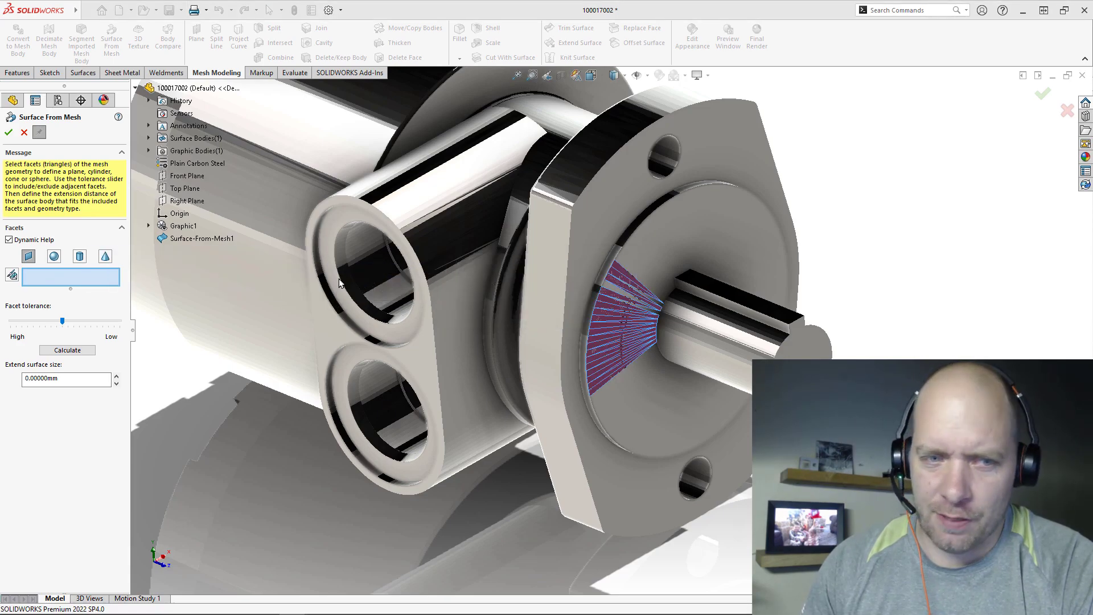
pyautogui.click(67, 350)
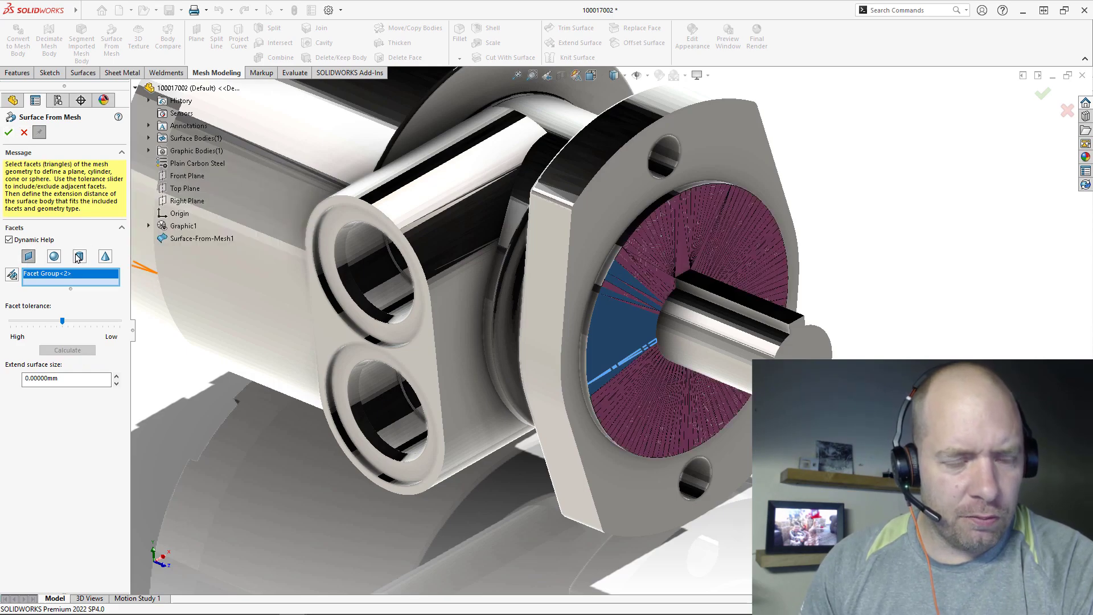
pyautogui.click(8, 137)
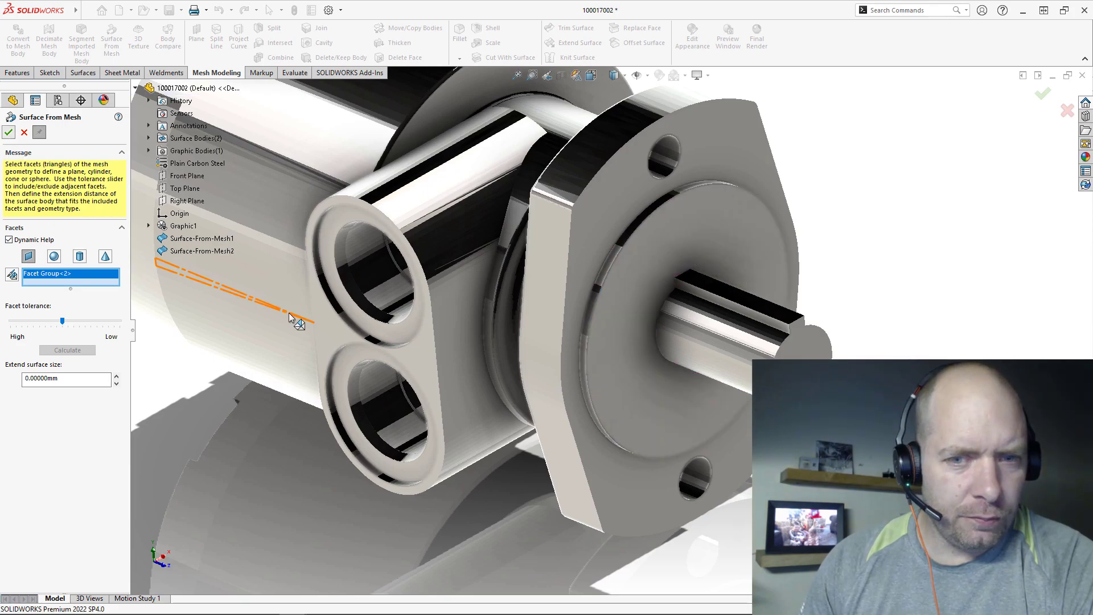
# Exit the Surface From Mesh command.
pyautogui.click(22, 130)
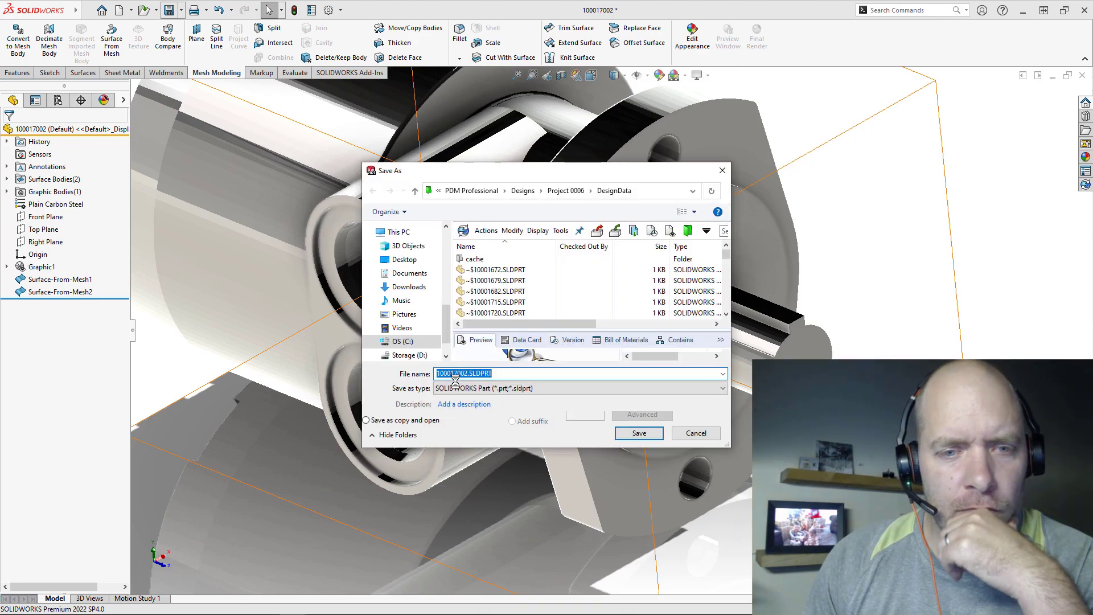
# Save the motor as 100017002-1.SLDPRT, accept its properties, and switch to the 10001670 assembly.
pyautogui.click(469, 373)
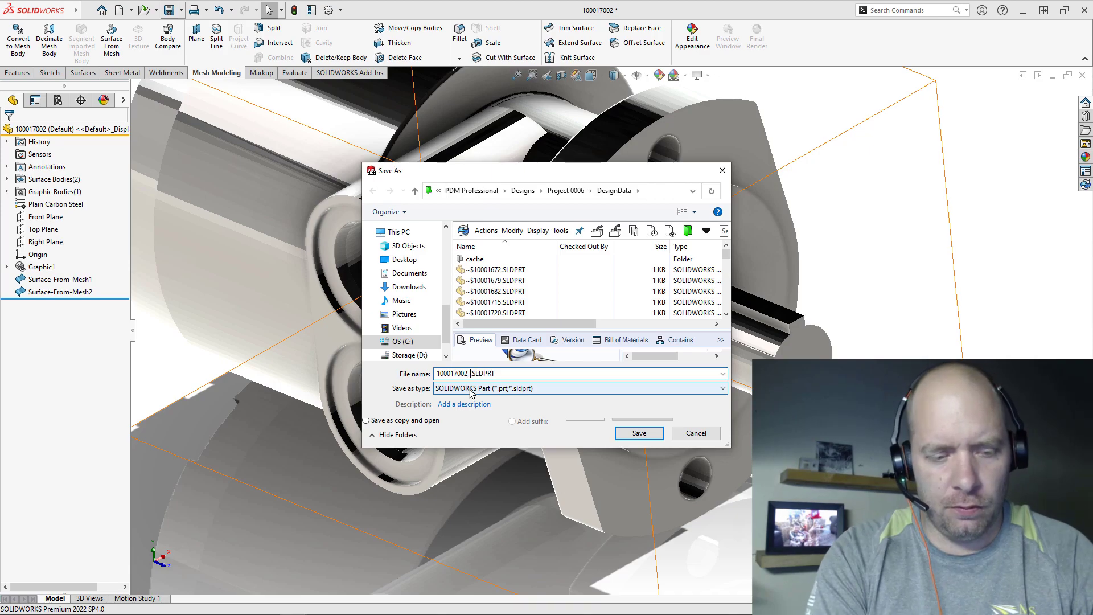
pyautogui.press('Return')
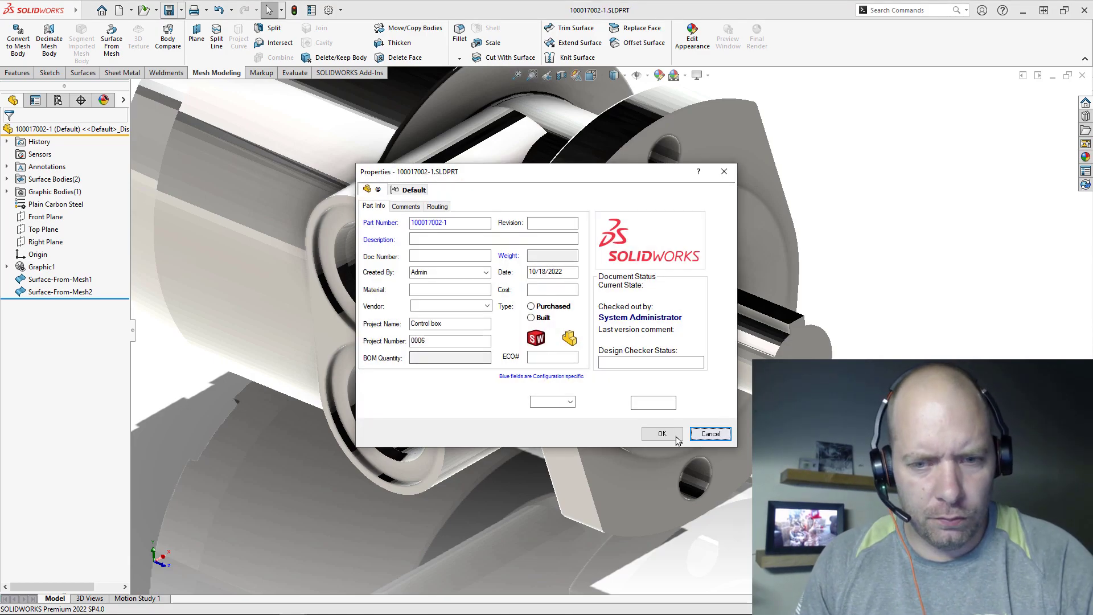
pyautogui.click(661, 436)
pyautogui.press('f')
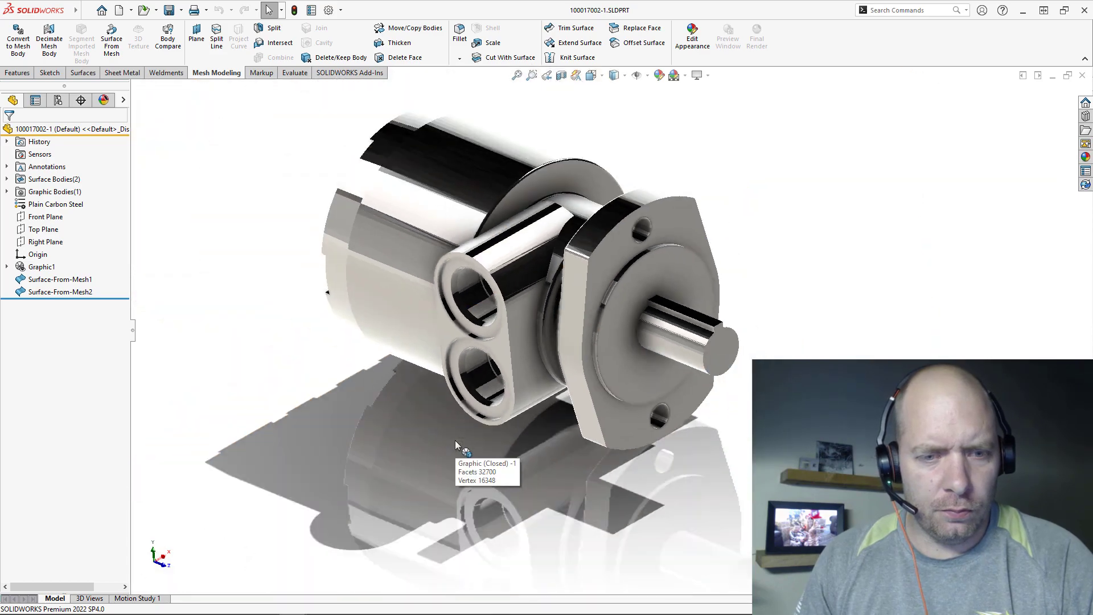
pyautogui.hotkey('ctrl', 'Tab')
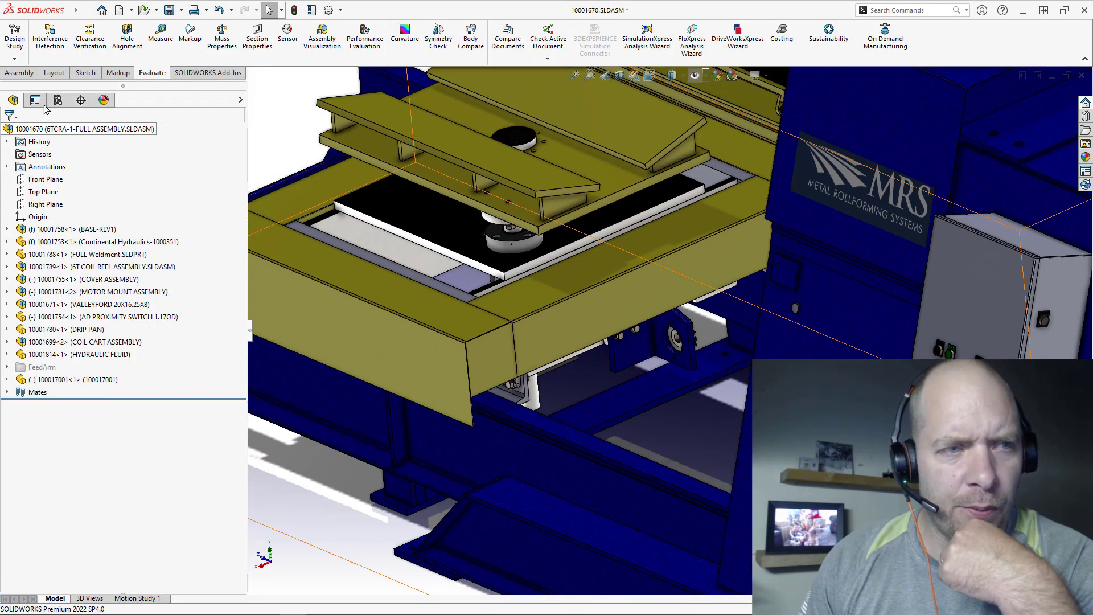
pyautogui.click(18, 72)
pyautogui.click(63, 36)
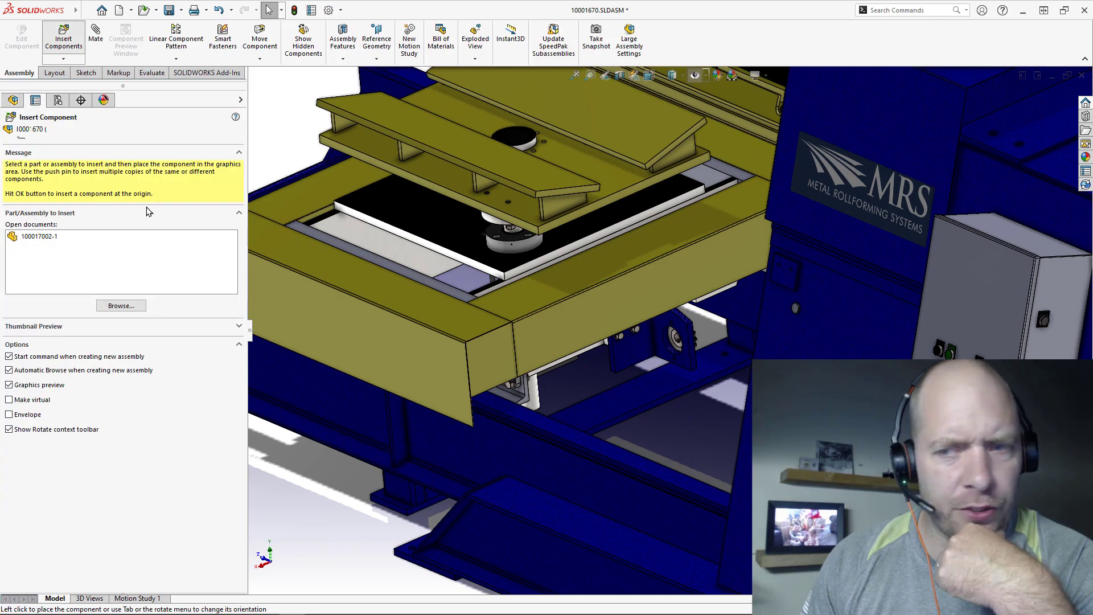
pyautogui.click(62, 237)
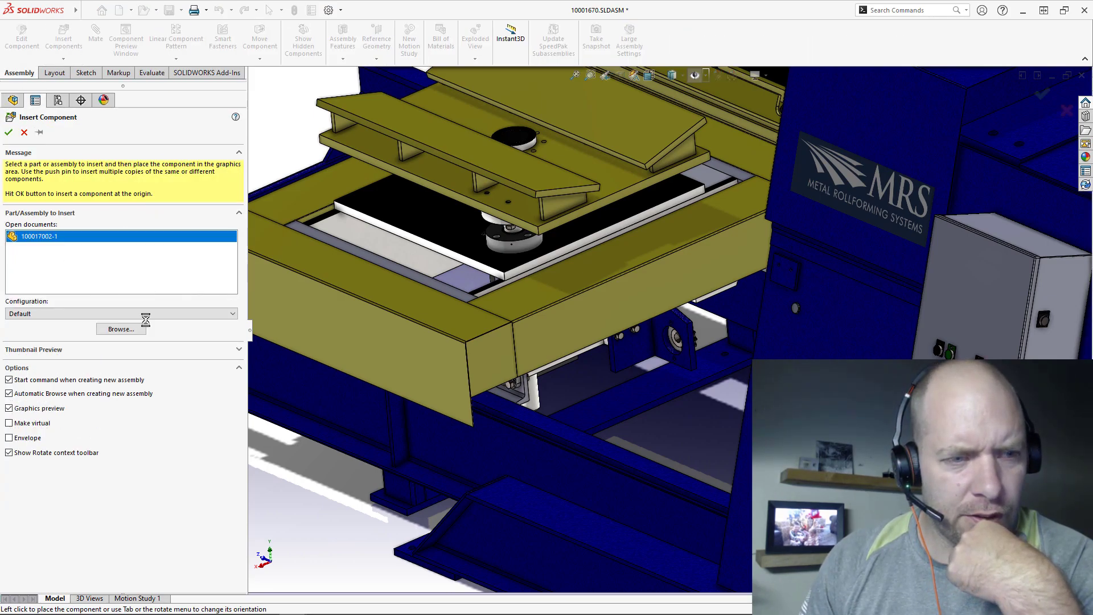
pyautogui.click(658, 364)
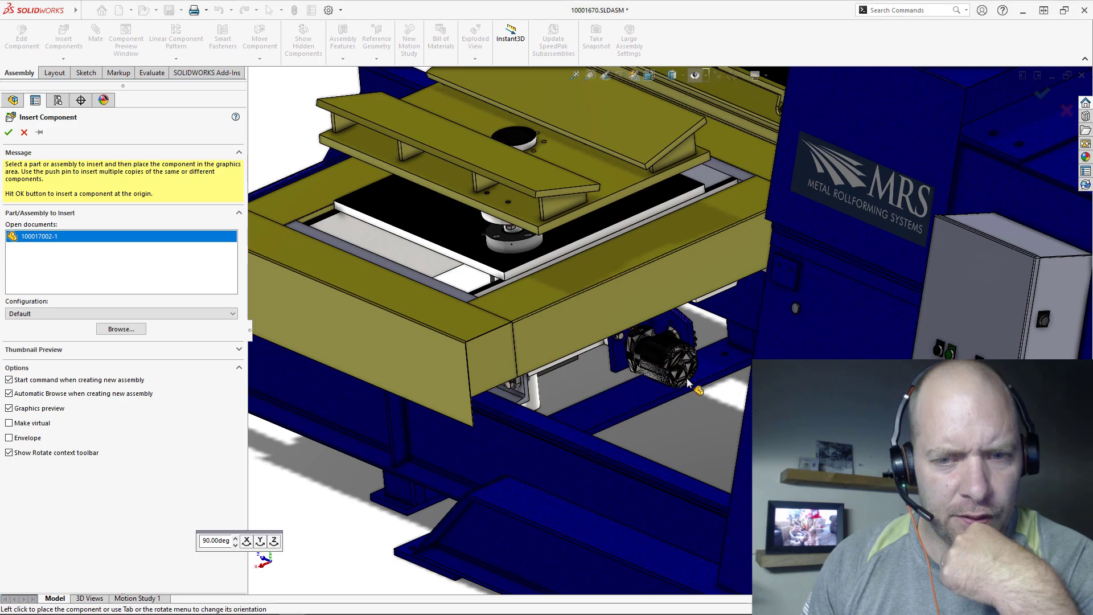
pyautogui.scroll(-5, 668, 361)
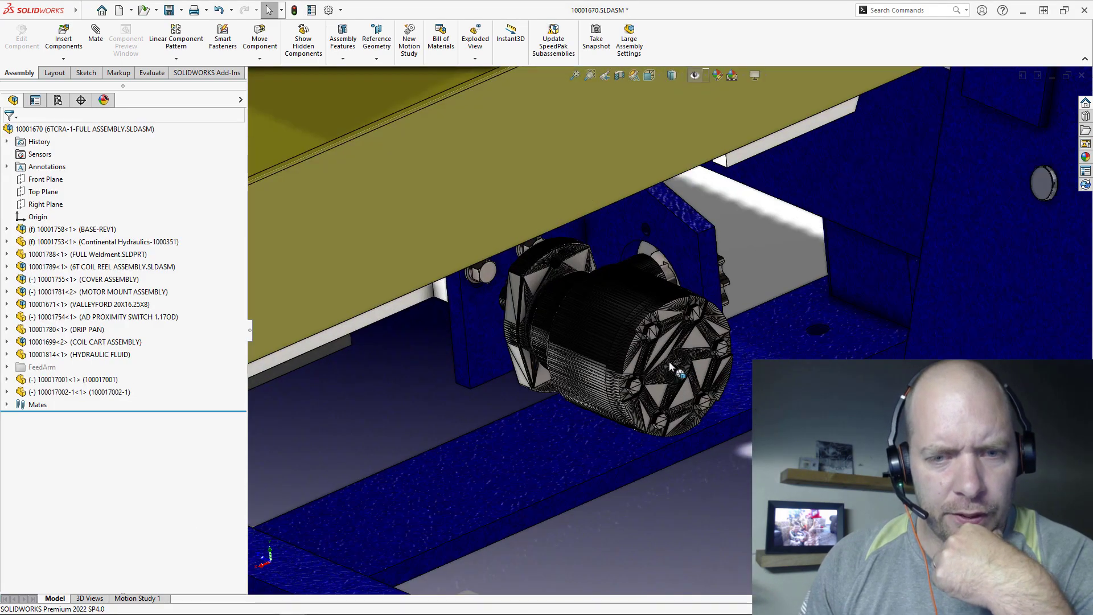
pyautogui.click(665, 362)
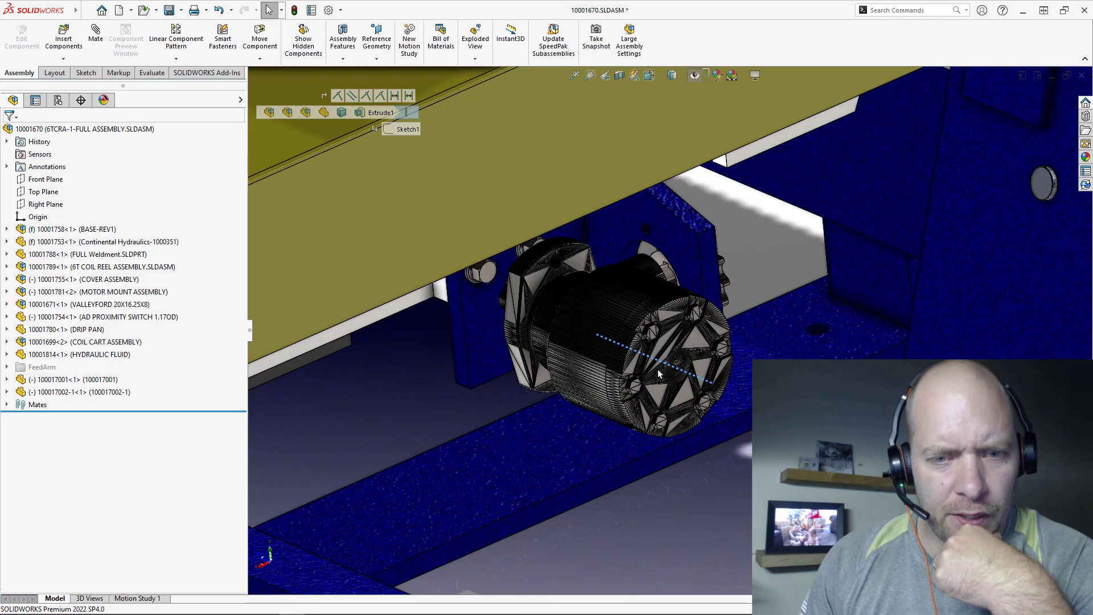
pyautogui.click(240, 100)
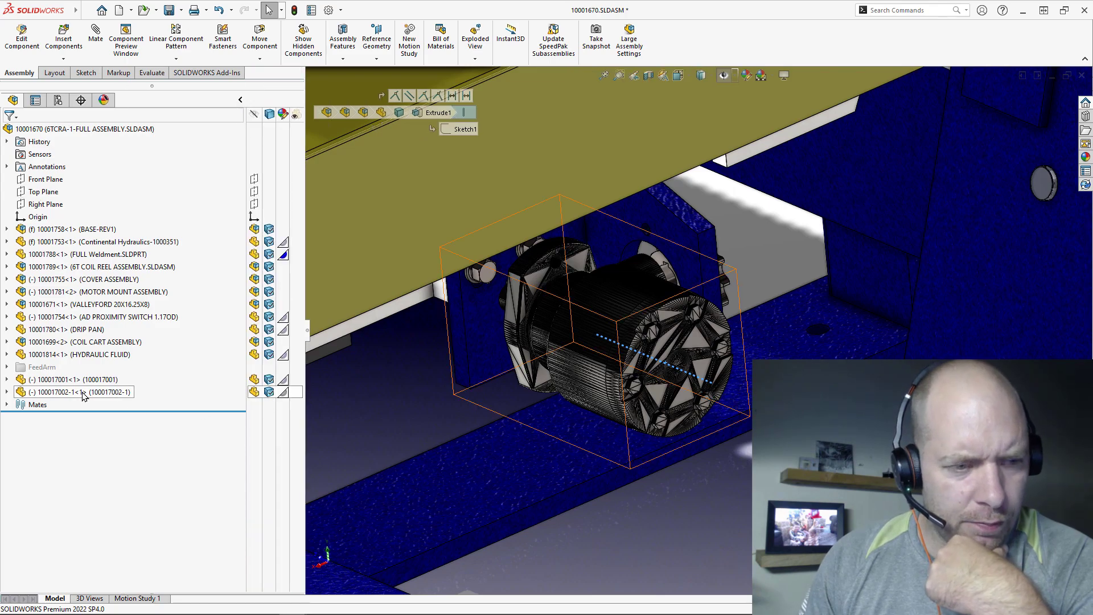
pyautogui.click(169, 394)
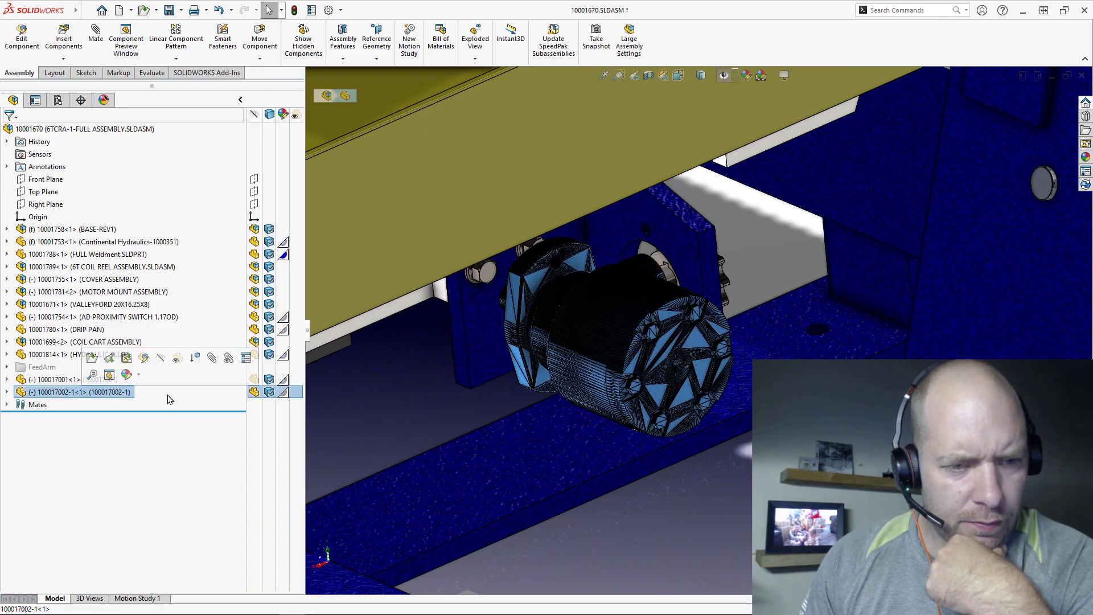
pyautogui.click(269, 392)
pyautogui.click(298, 456)
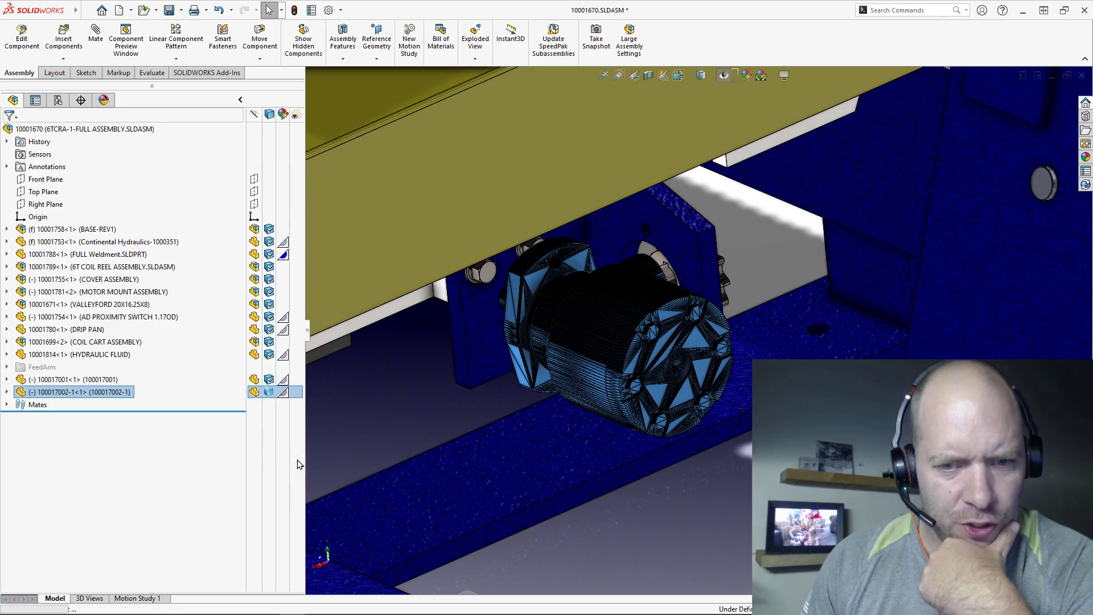
# Drag and rotate the motor up against the bracket hole.
pyautogui.moveTo(686, 449); pyautogui.dragTo(712, 459, button='middle')
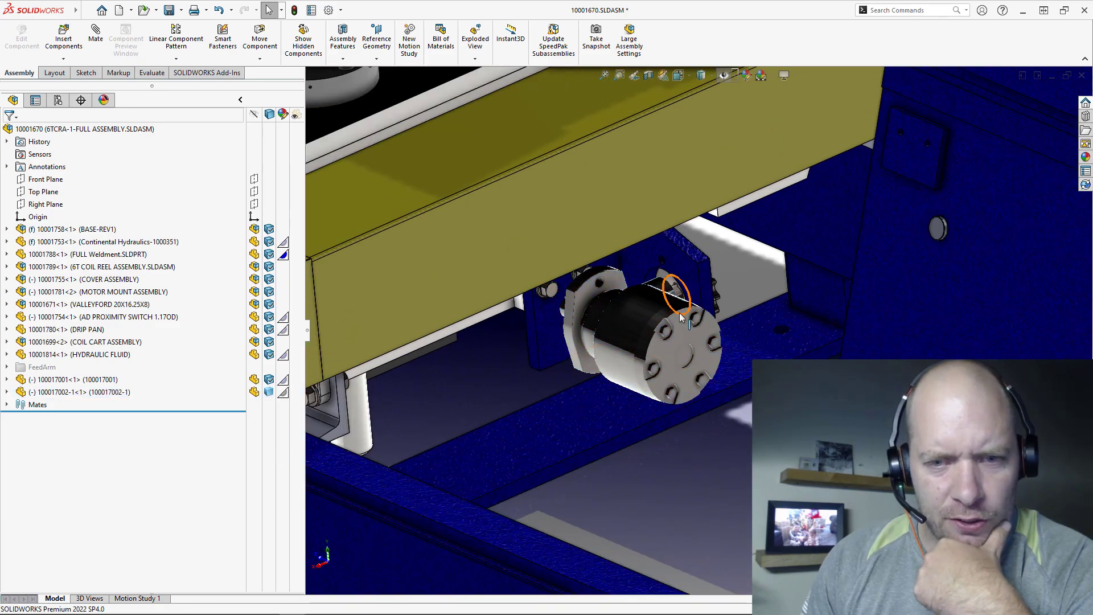
pyautogui.scroll(-2, 681, 316)
pyautogui.click(678, 347)
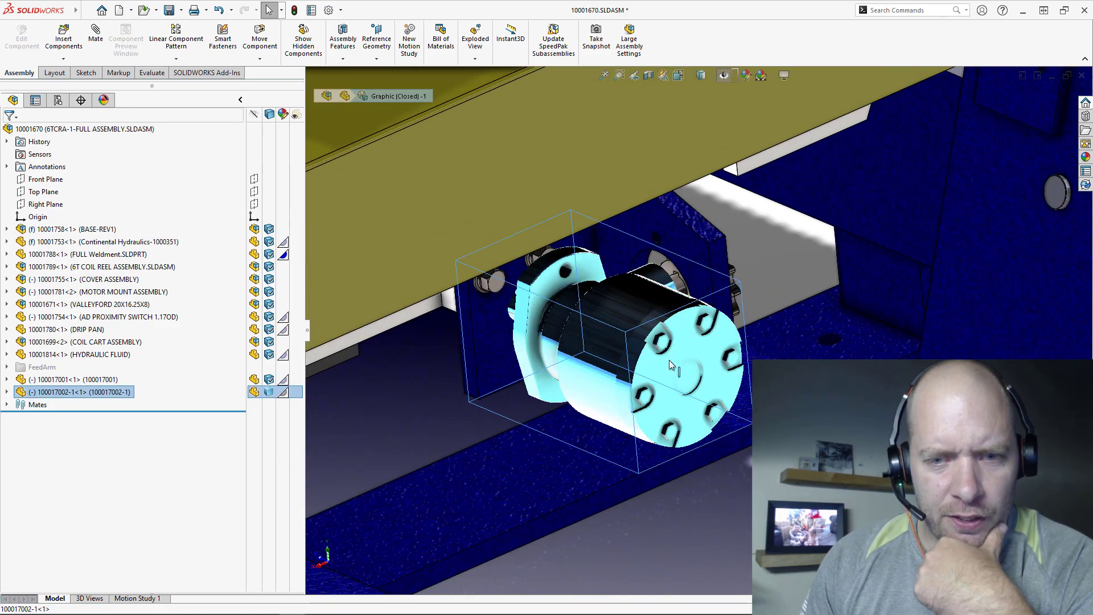
pyautogui.moveTo(668, 360); pyautogui.dragTo(506, 297)
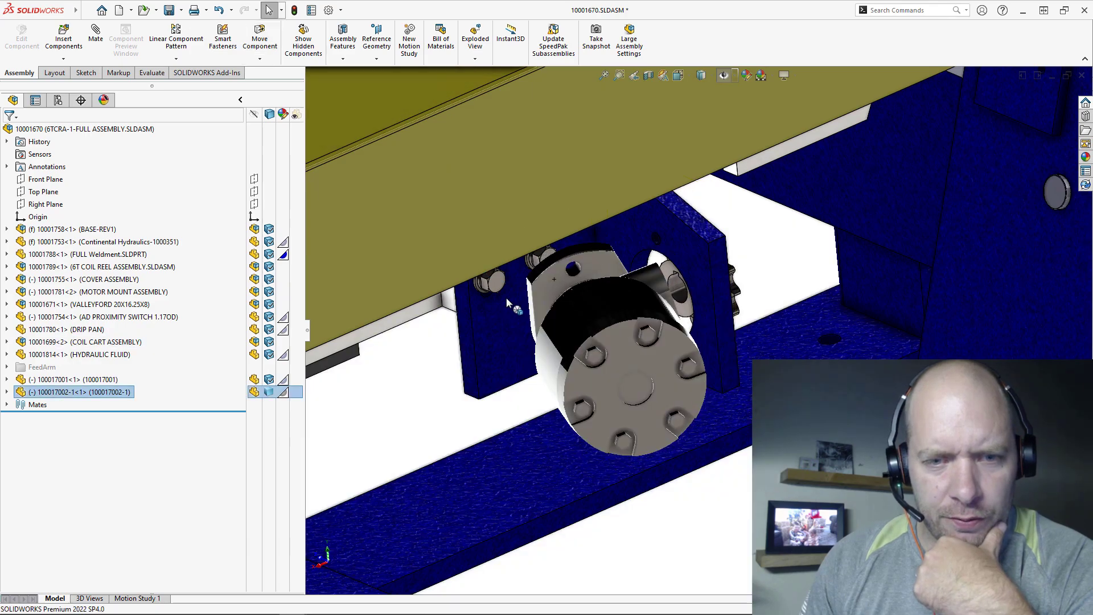
pyautogui.moveTo(506, 297); pyautogui.dragTo(373, 353, button='right')
pyautogui.scroll(-5, 739, 313)
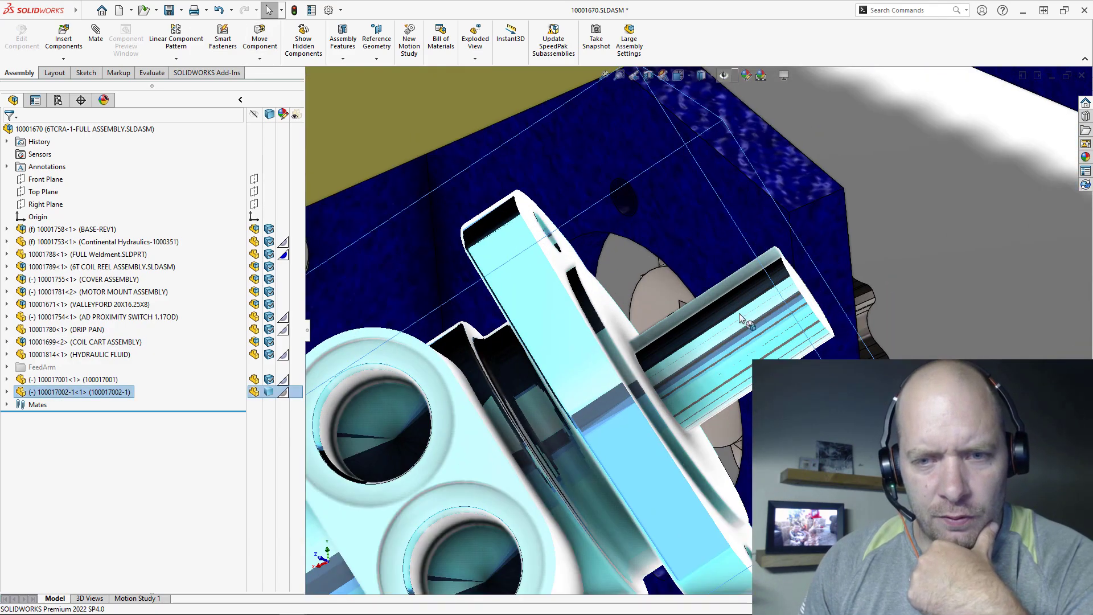
# Mate the motor shaft's cylindrical face concentric with the bracket hub hole.
pyautogui.click(739, 313)
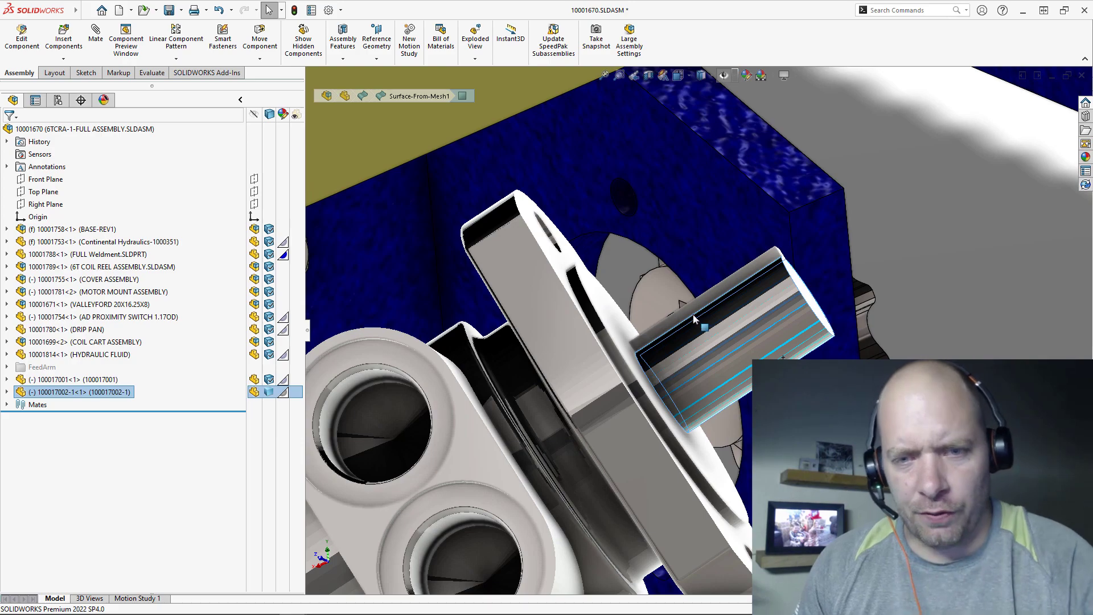
pyautogui.moveTo(695, 318); pyautogui.dragTo(694, 354, button='middle')
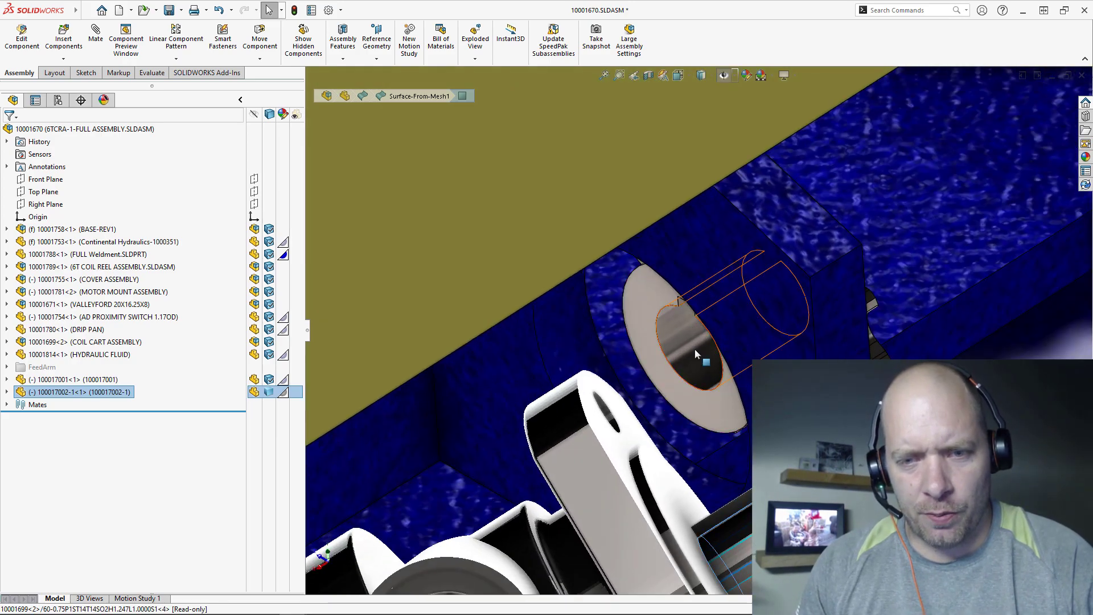
pyautogui.click(694, 353)
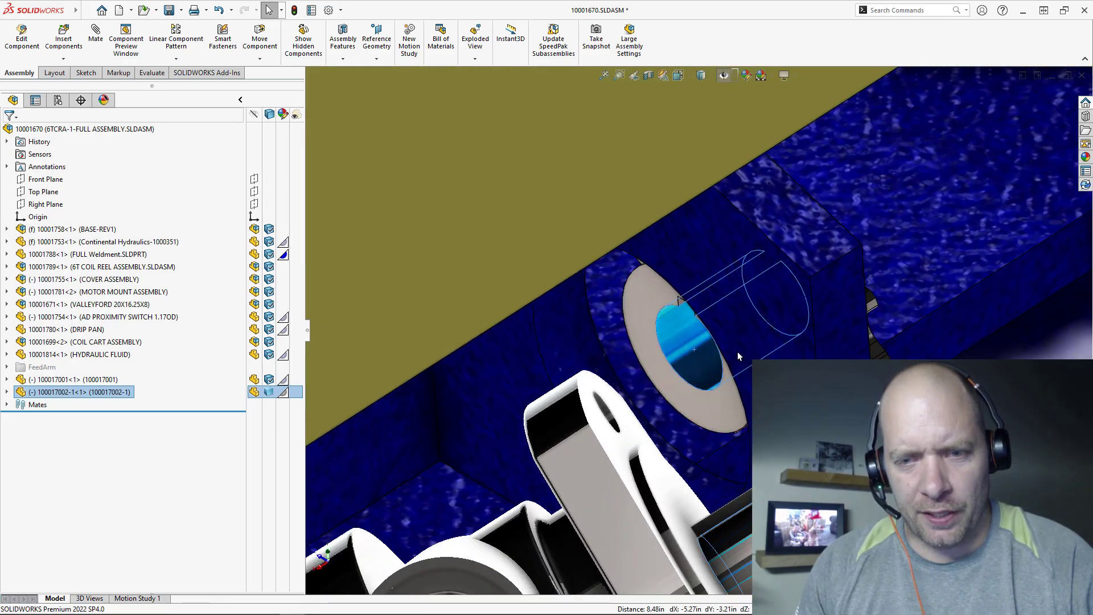
pyautogui.click(642, 390)
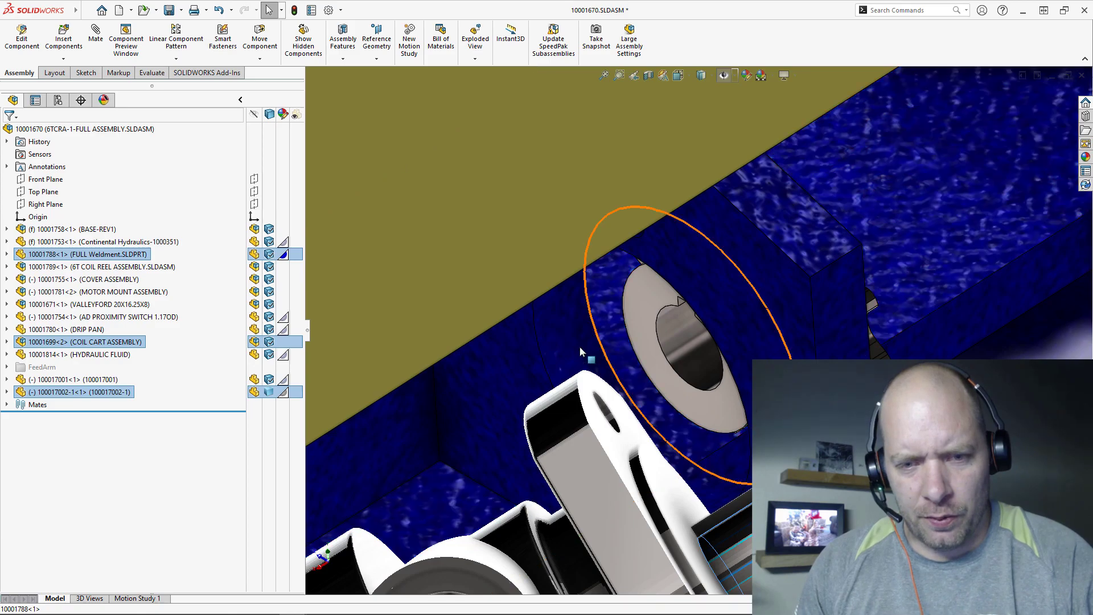
pyautogui.keyDown('ctrl'); pyautogui.click(570, 339); pyautogui.keyUp('ctrl')
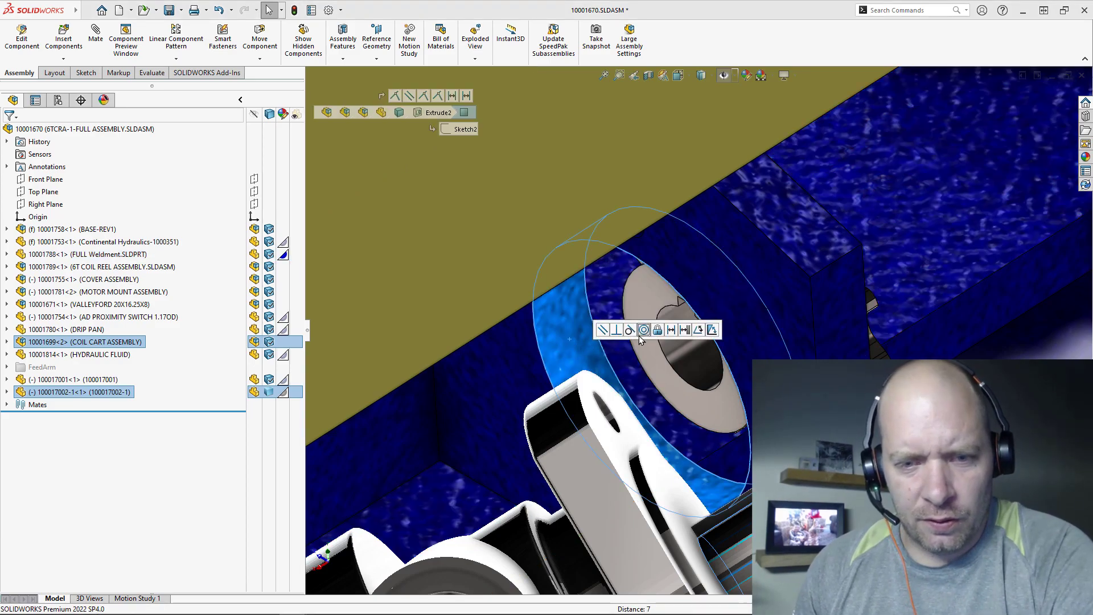
pyautogui.click(642, 333)
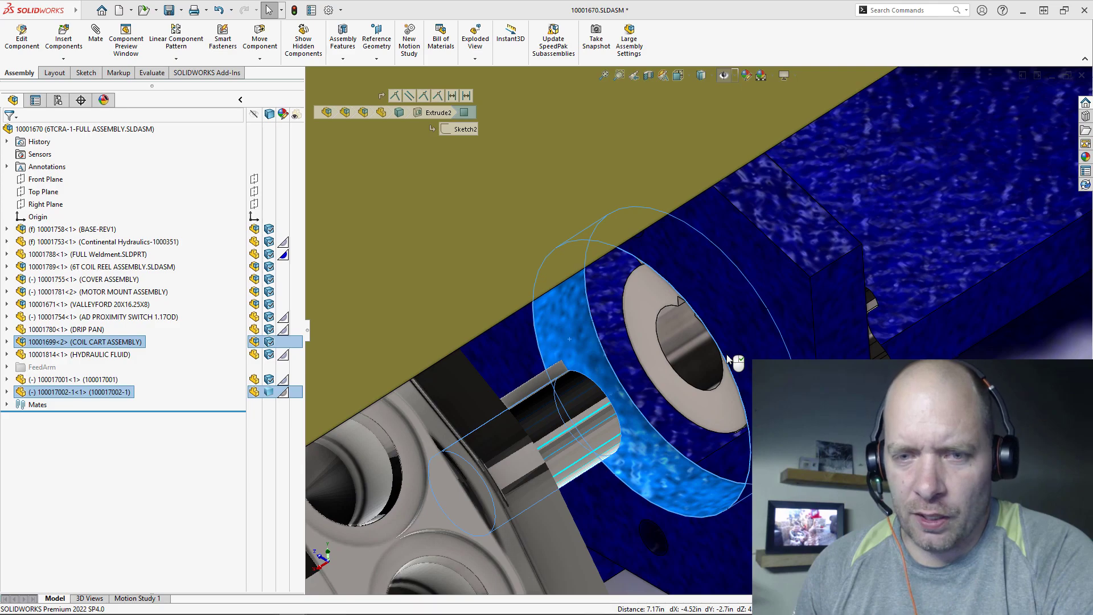
pyautogui.press('Escape')
pyautogui.scroll(5, 727, 354)
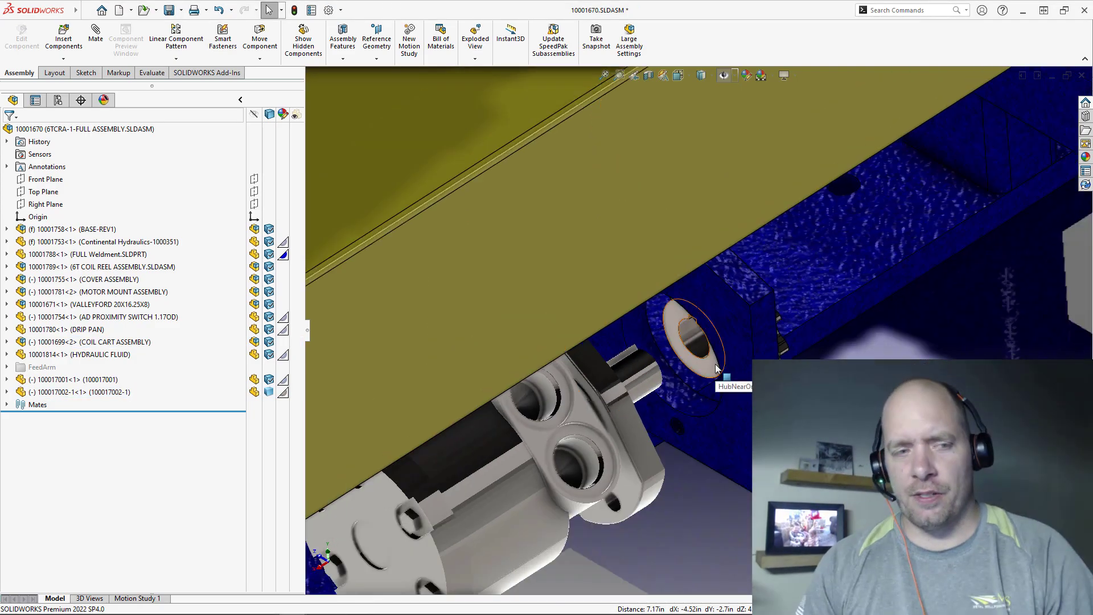